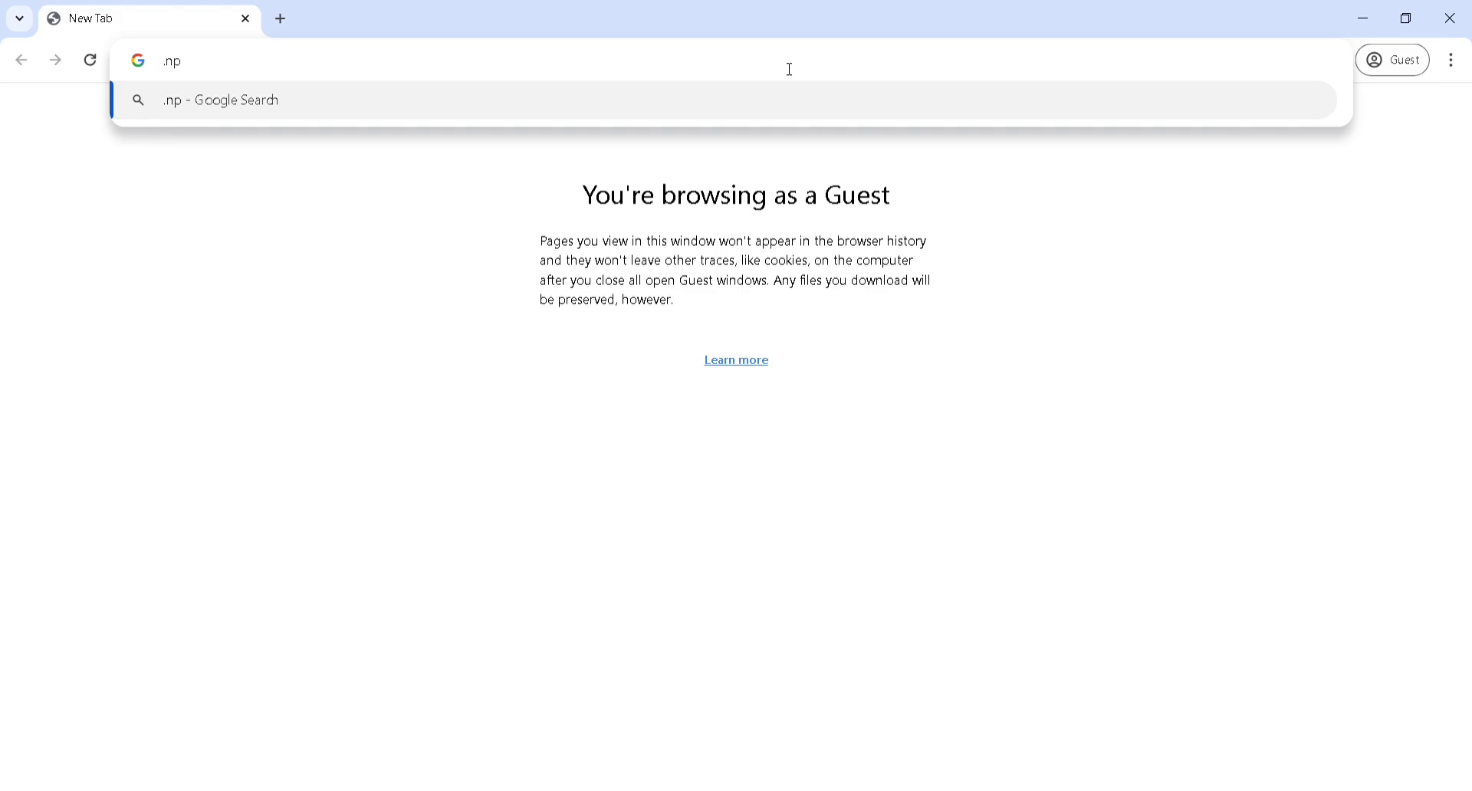
Run a Google search for '.np'
key("Return")
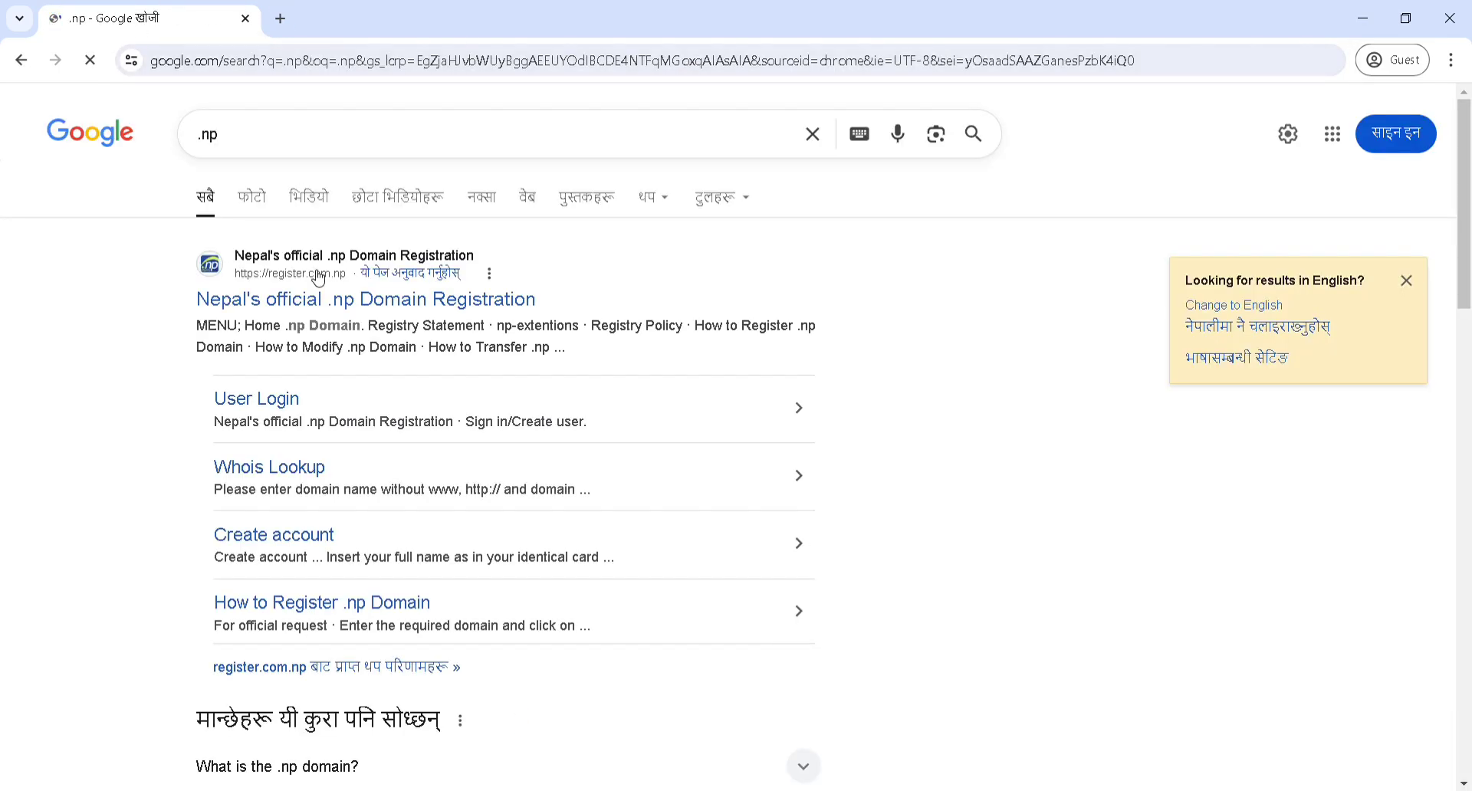
Open register.com.np from the results and end on its Sign in page after viewing Create user
left_click(431, 311)
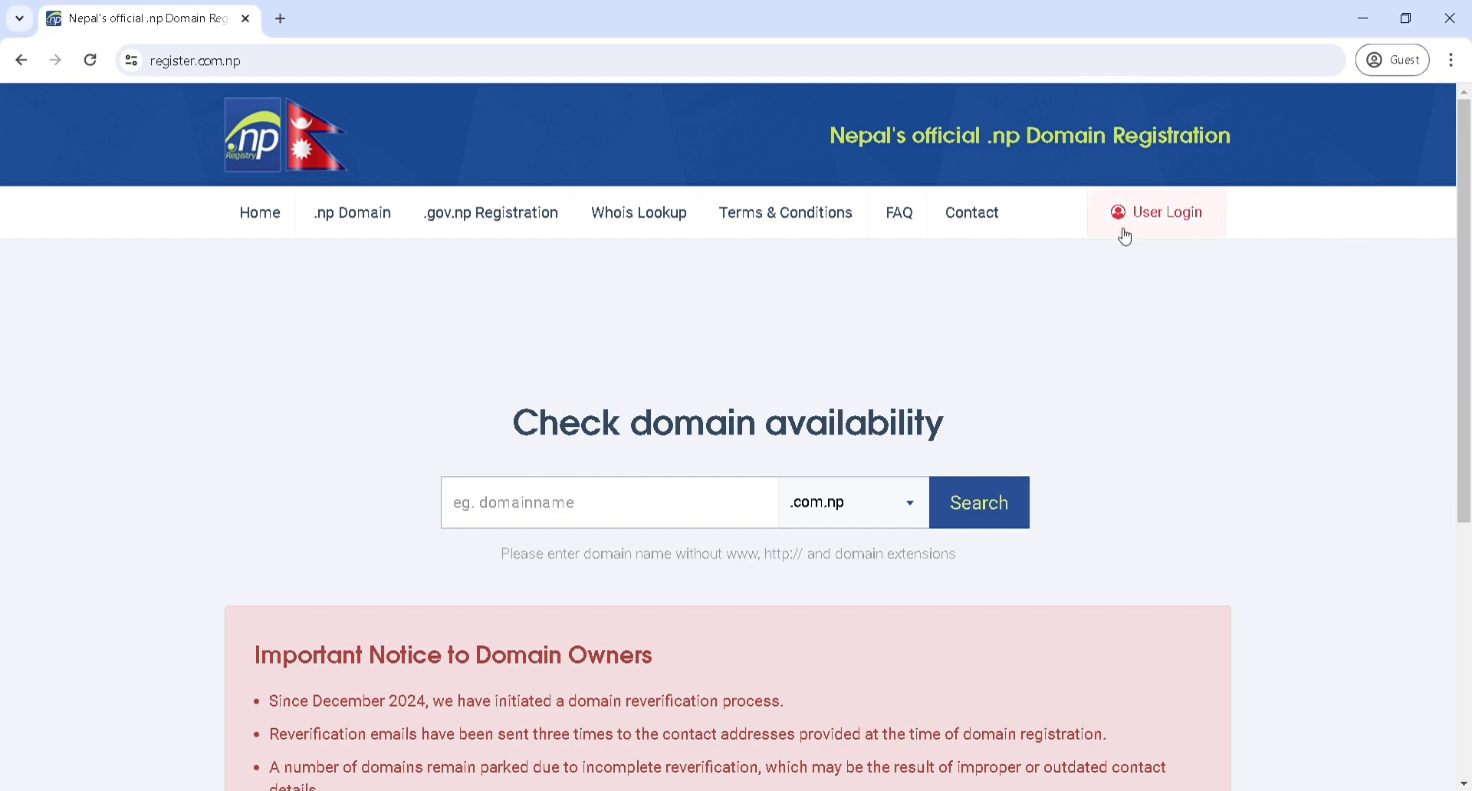
left_click(1169, 221)
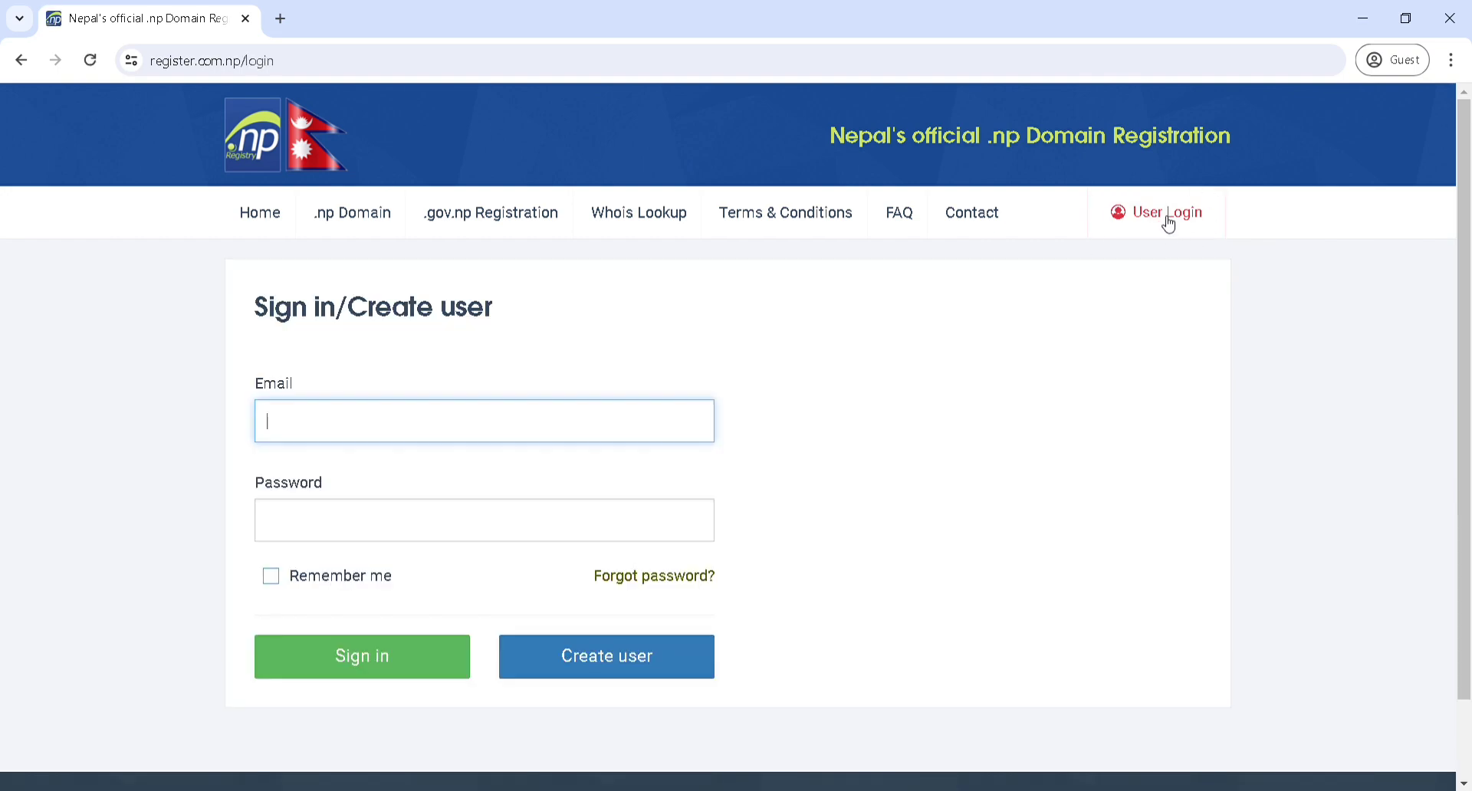
left_click(585, 650)
scroll(558, 493, "down", 2)
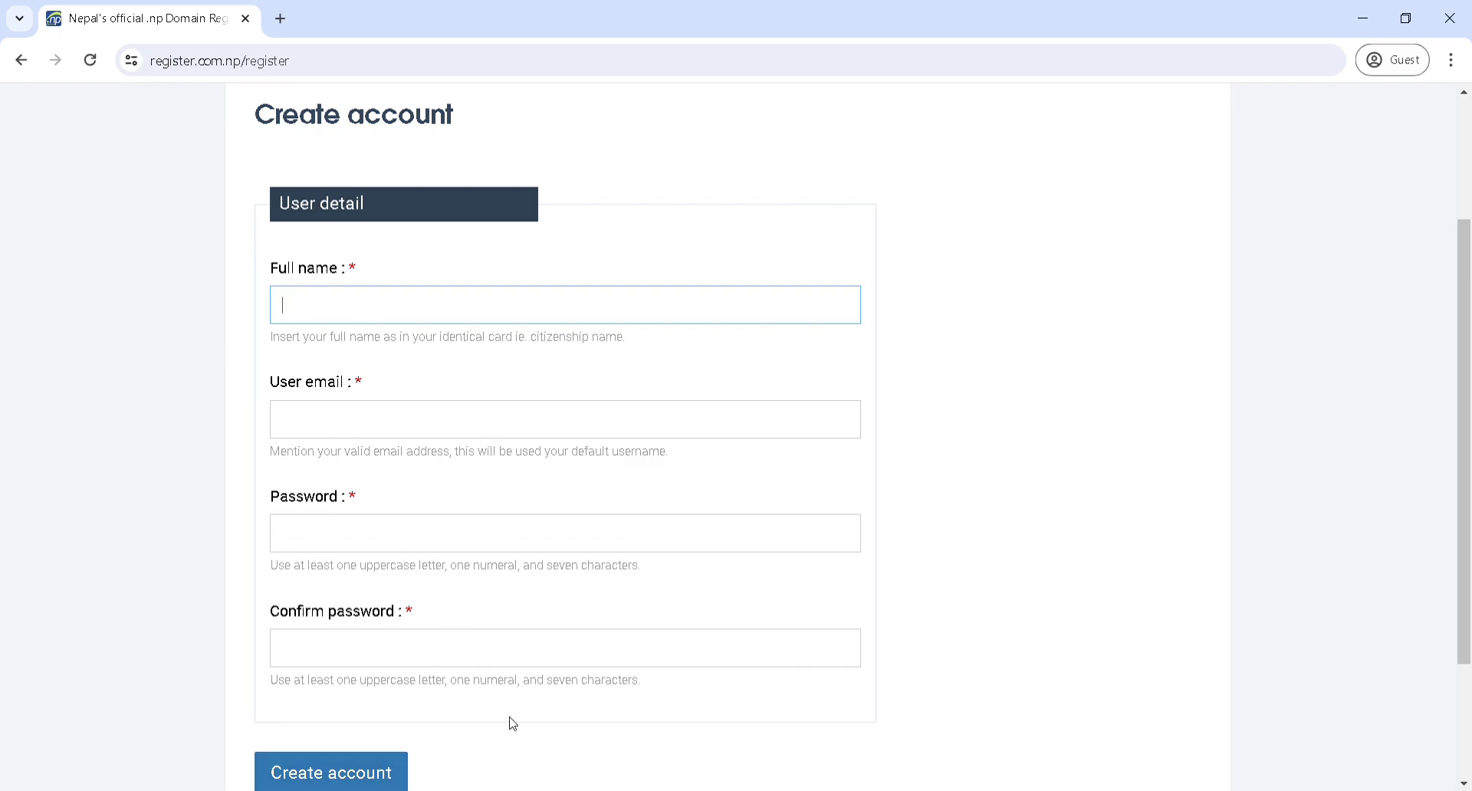
scroll(329, 558, "down", 3)
scroll(532, 611, "up", 5)
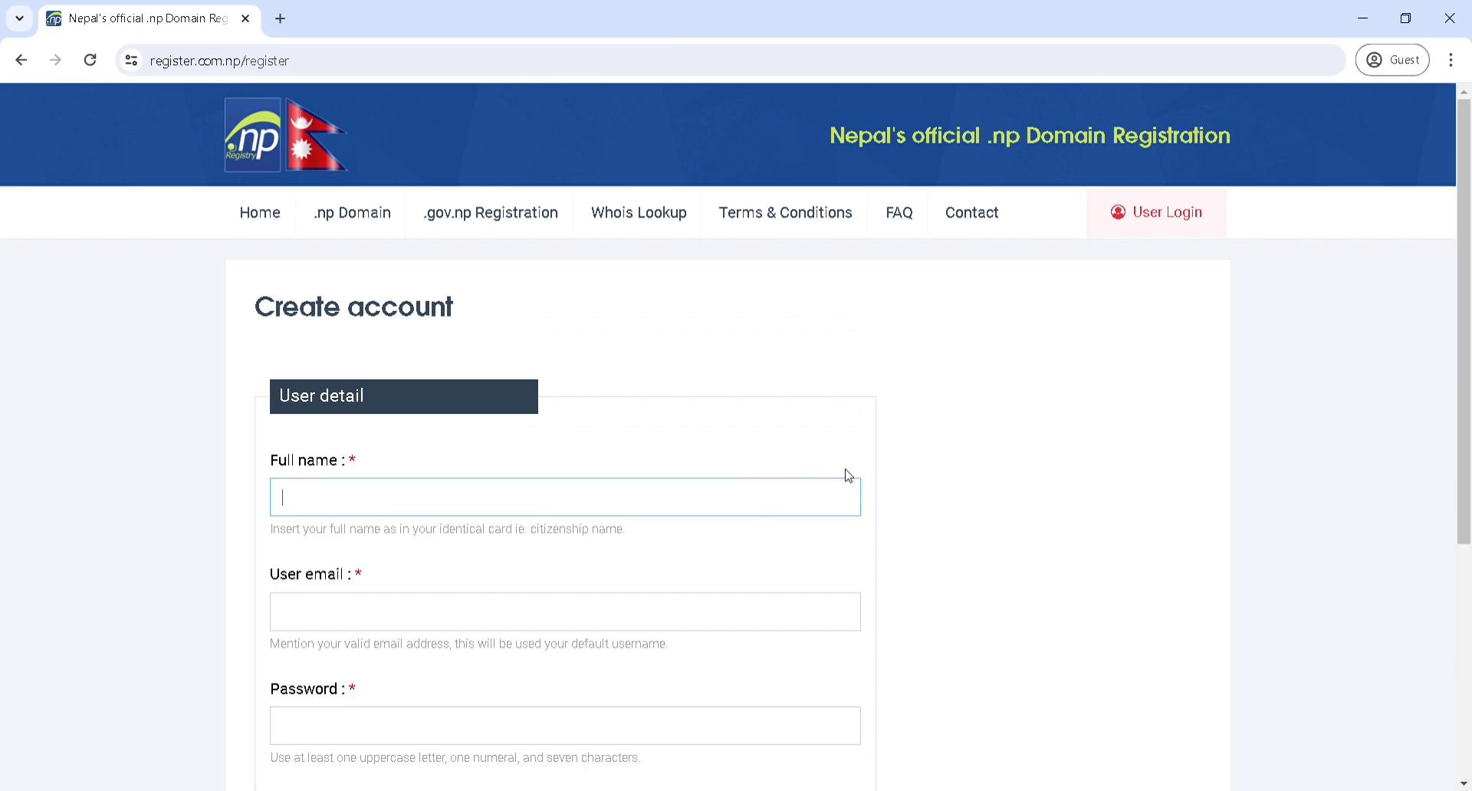
left_click(21, 60)
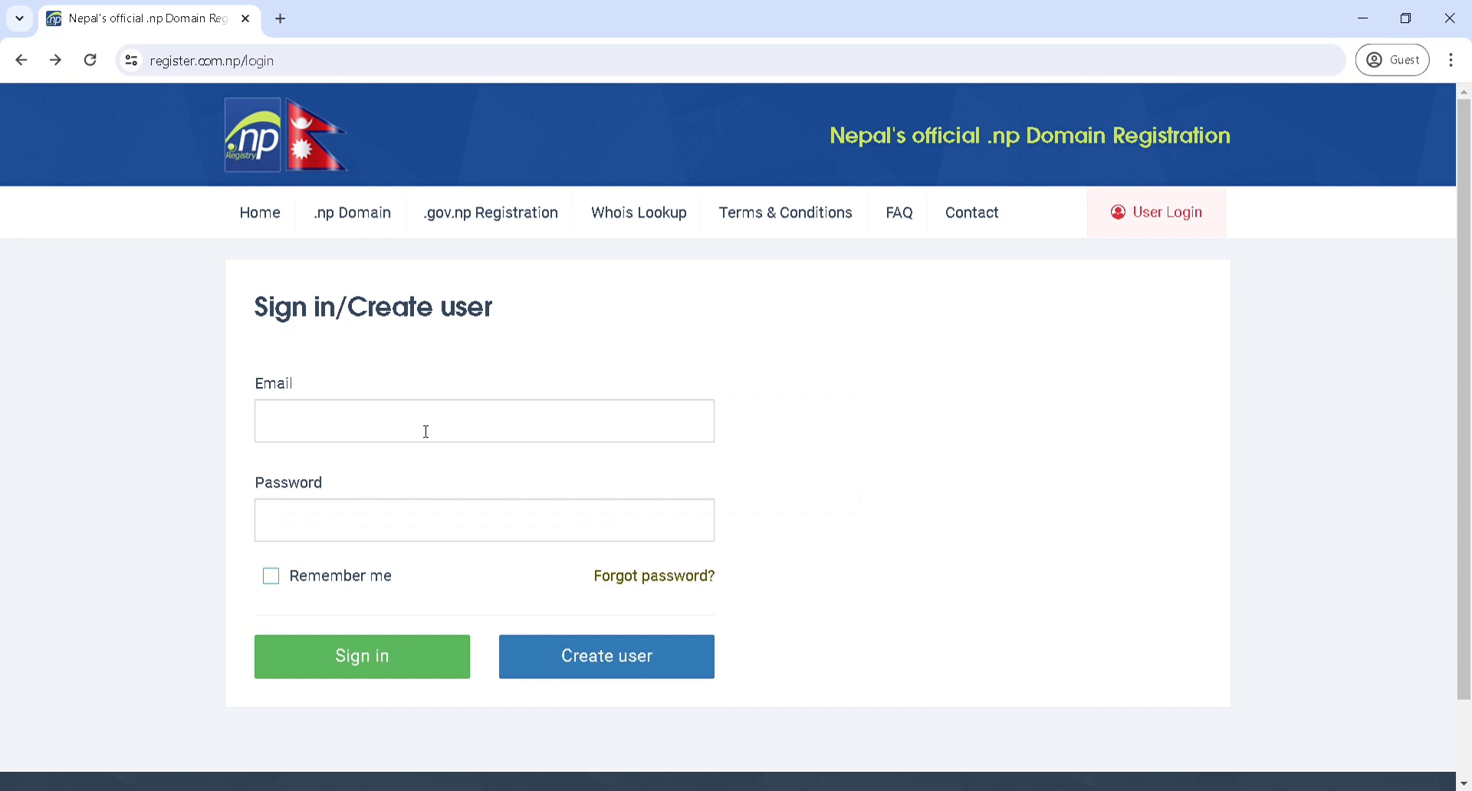
Enter the account e-mail address and password and submit the sign-in
left_click(309, 422)
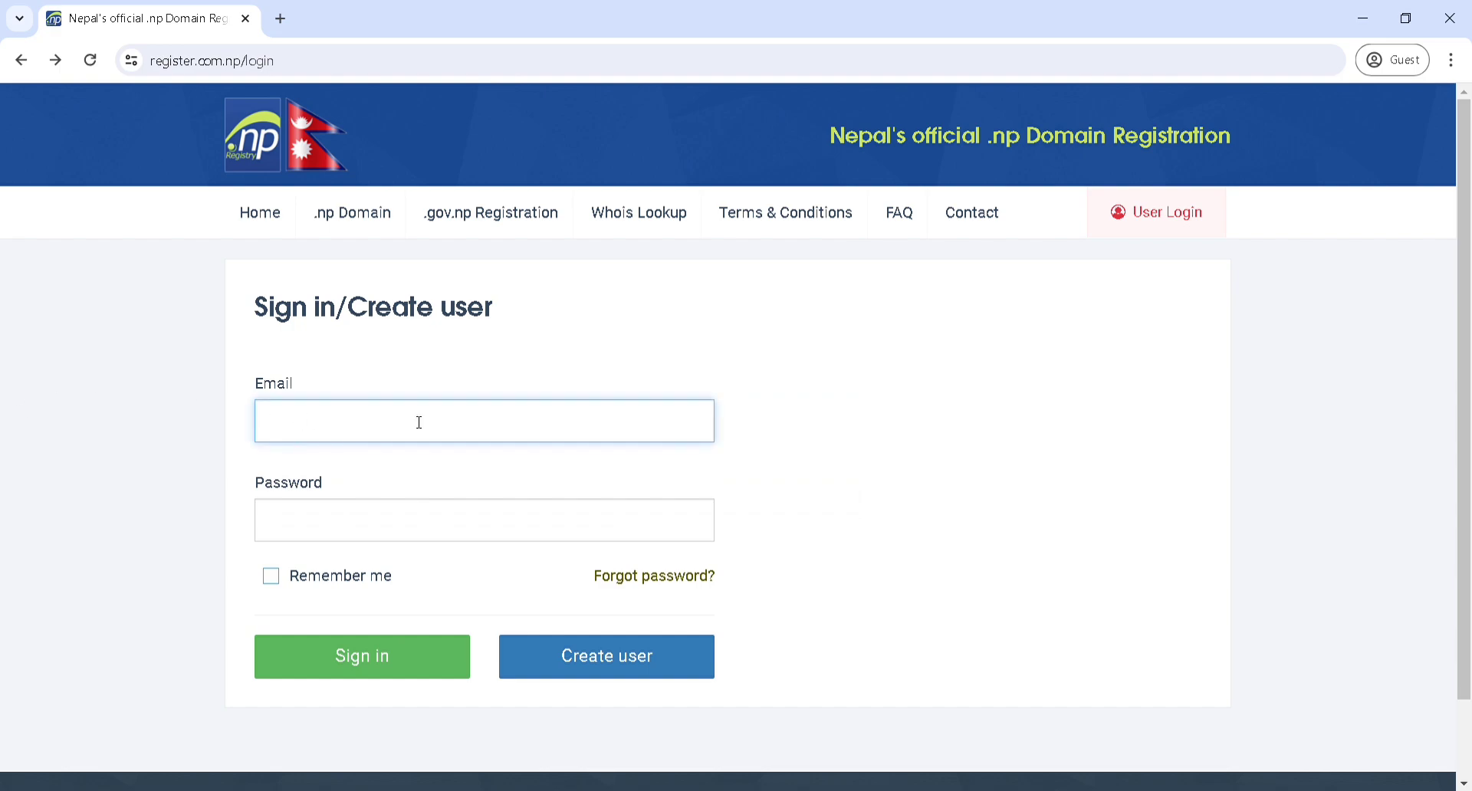
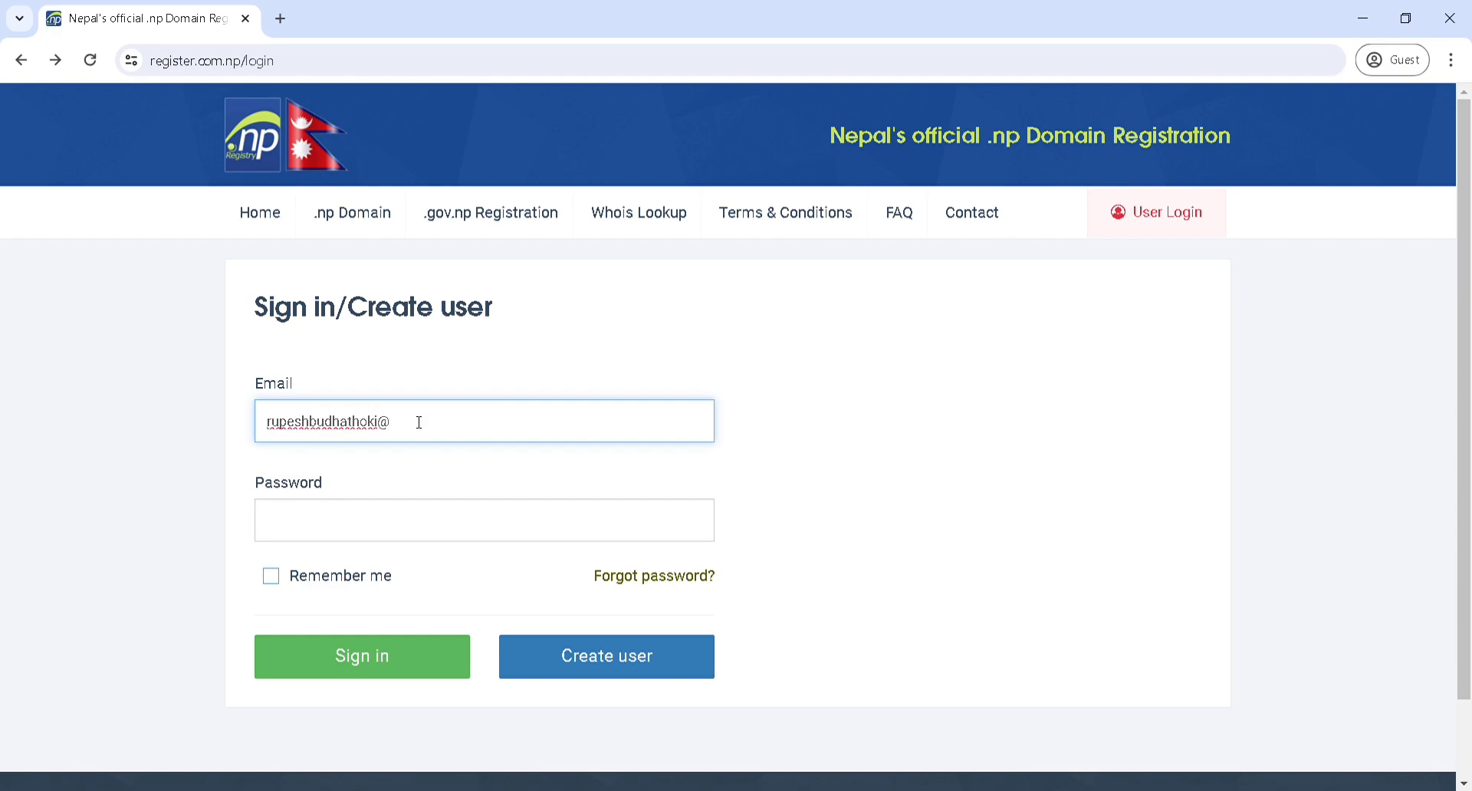
left_click(476, 529)
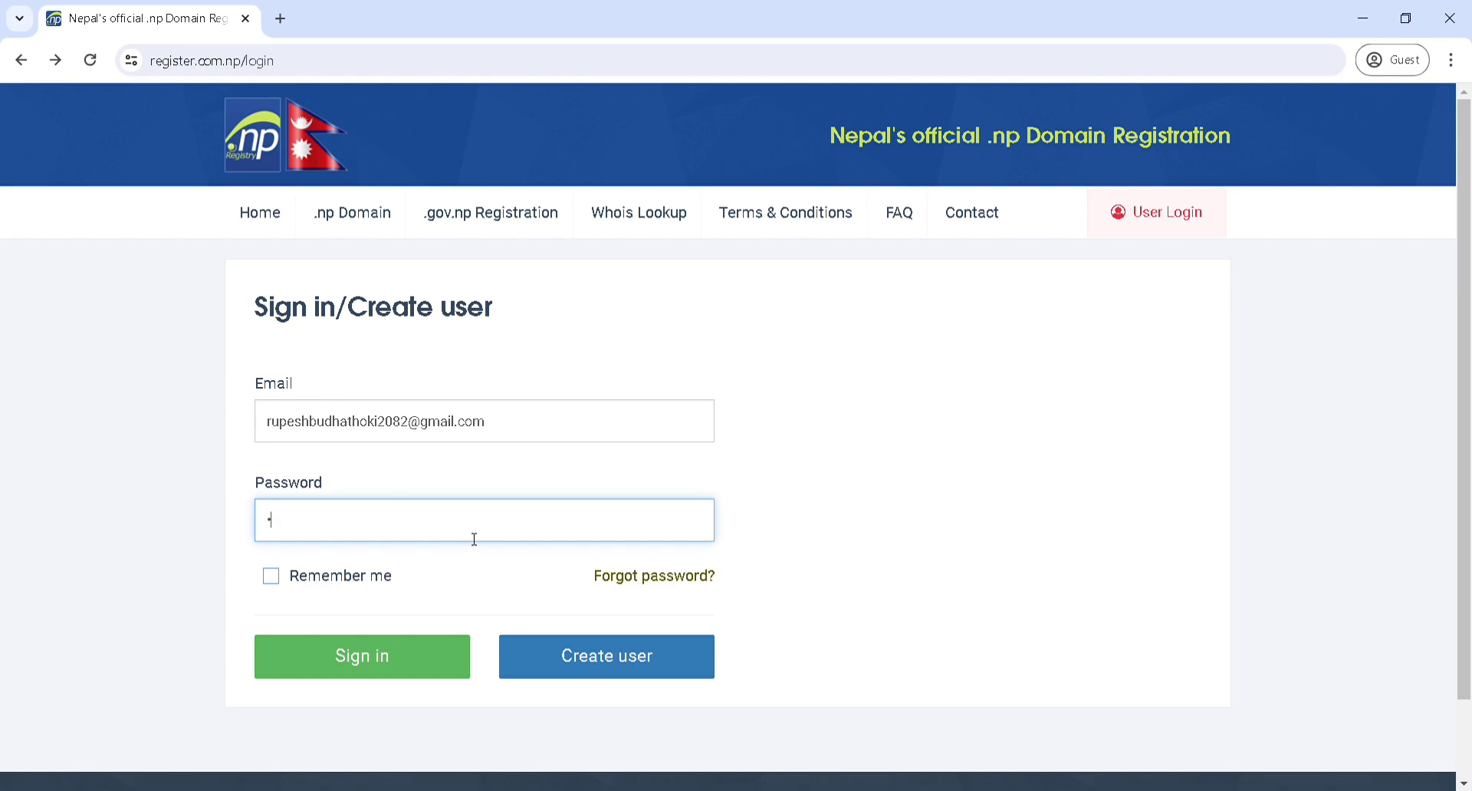
type("•••••••••")
left_click(393, 688)
left_click(404, 667)
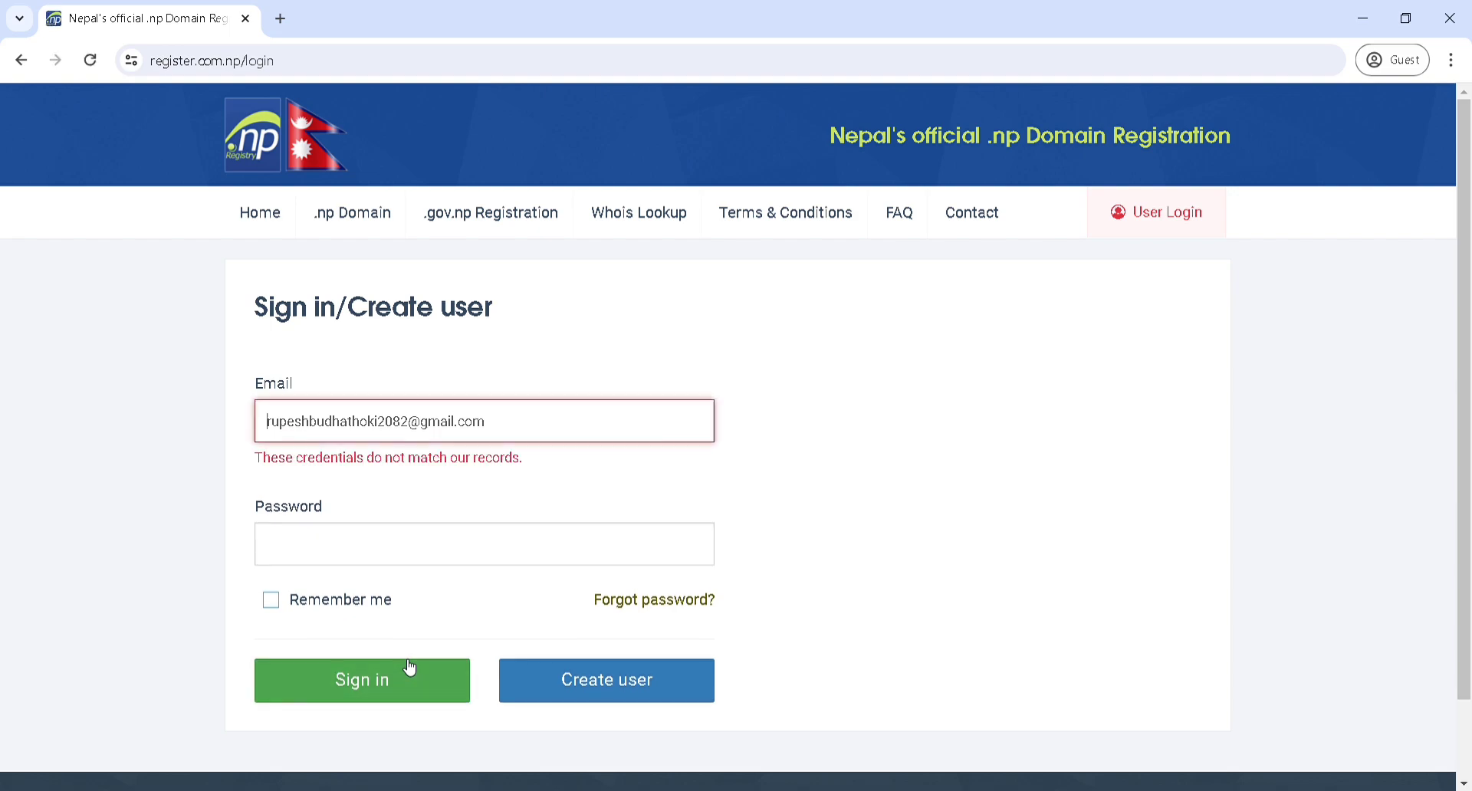
Retype the account password and resubmit after the rejected sign-in
left_click(444, 542)
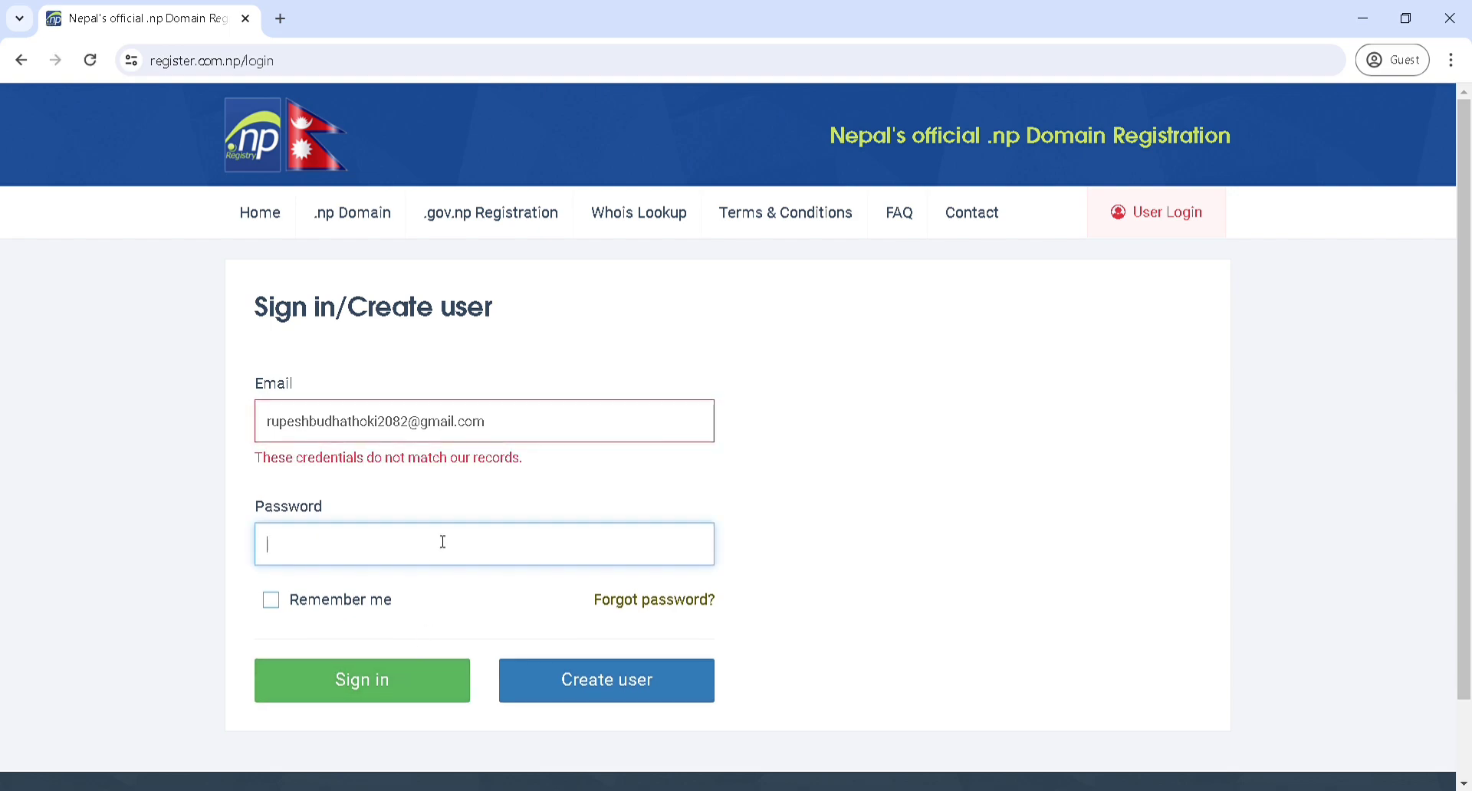
type("•••••••••")
key("Return")
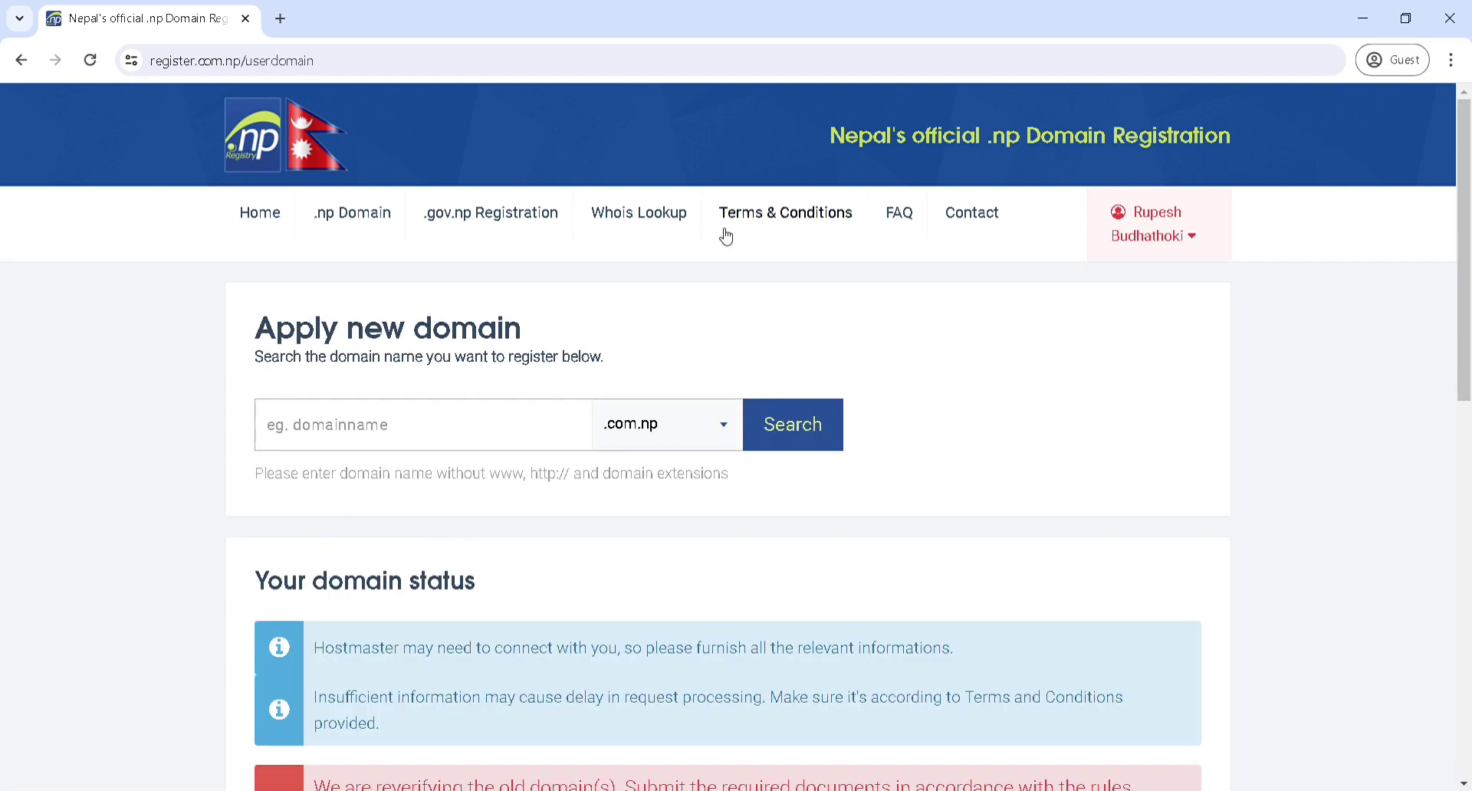
Check the uploaded documents of the pending domain request, then return to the request list
scroll(711, 319, "down", 10)
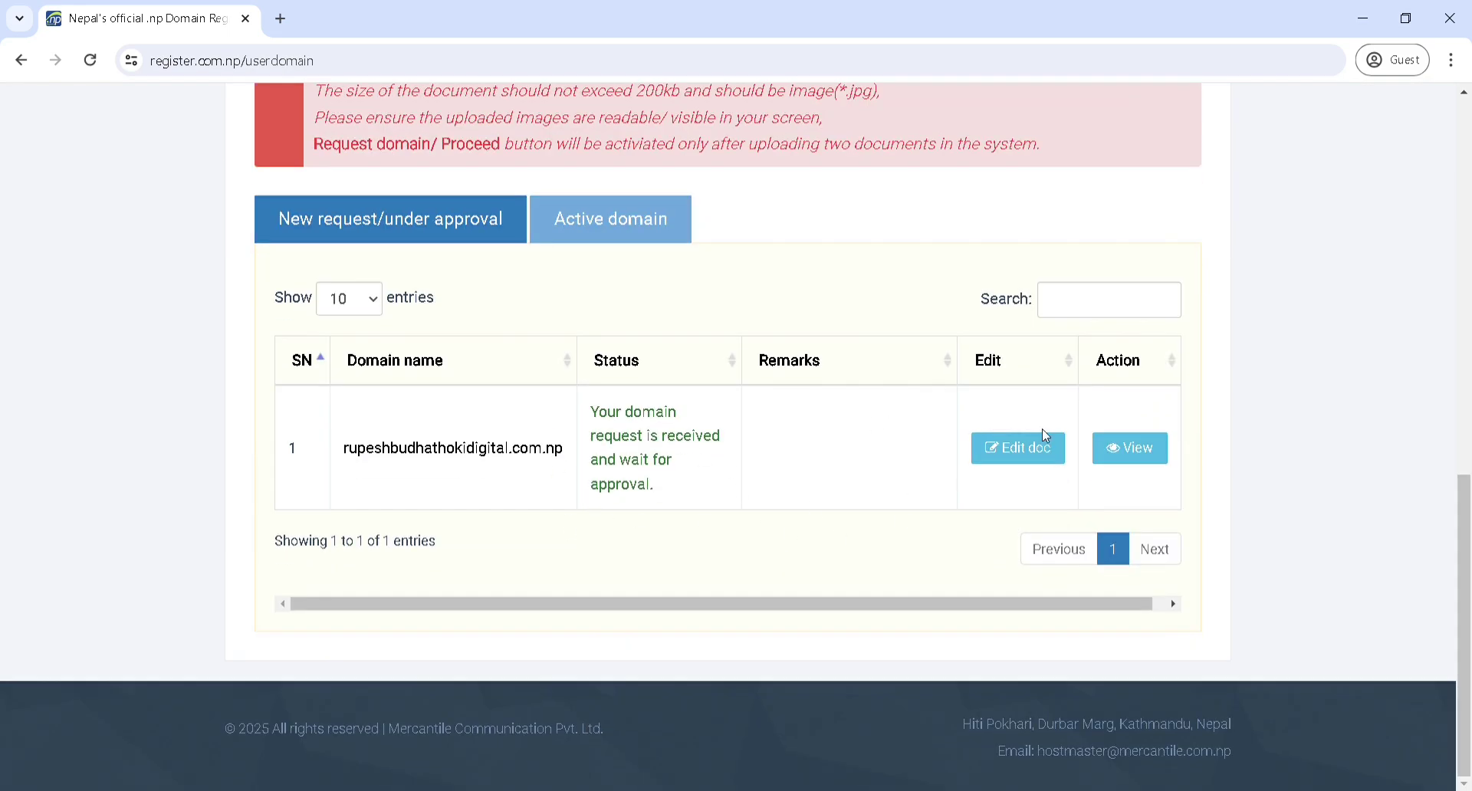
left_click(1023, 451)
scroll(1024, 460, "down", 4)
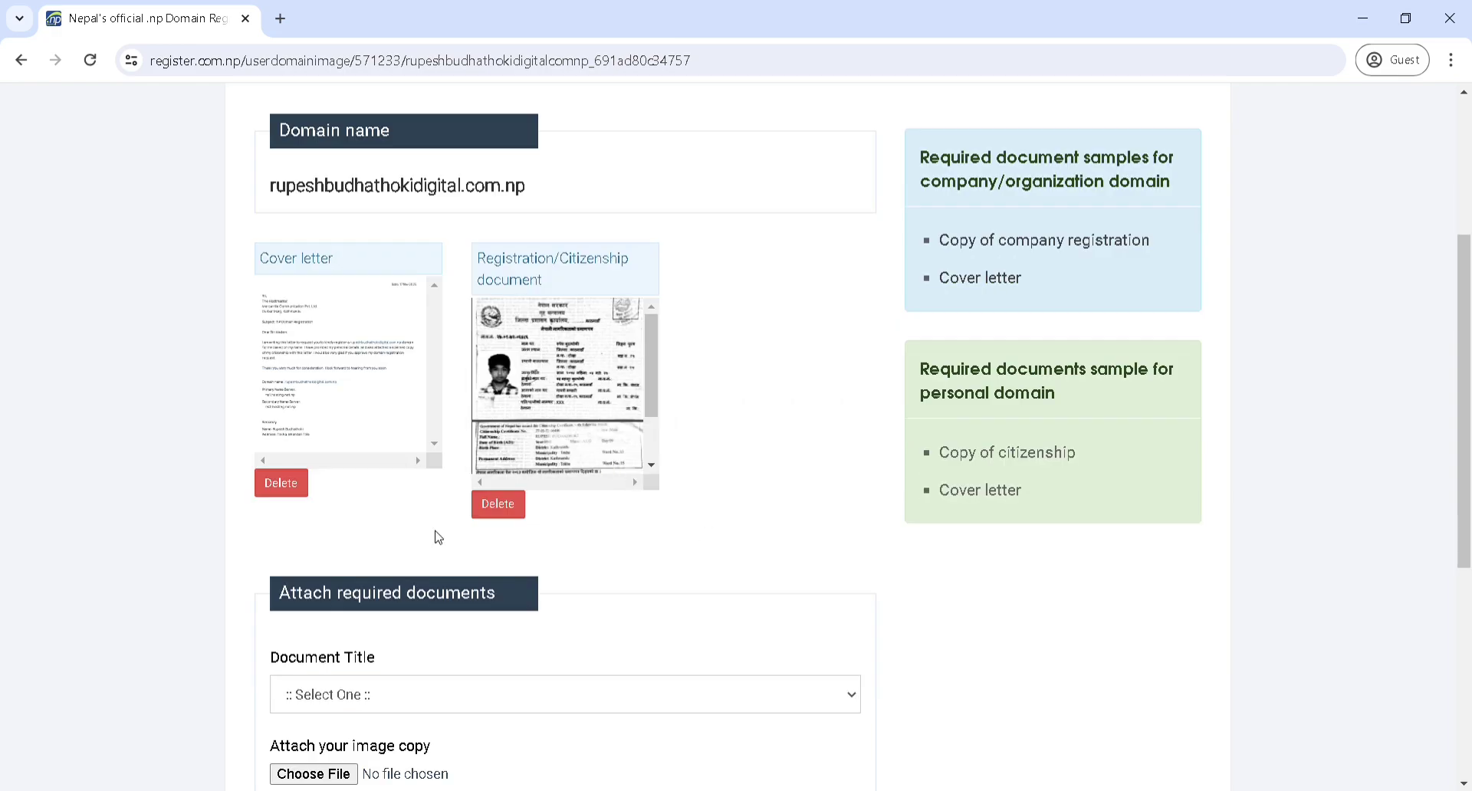
left_click(20, 62)
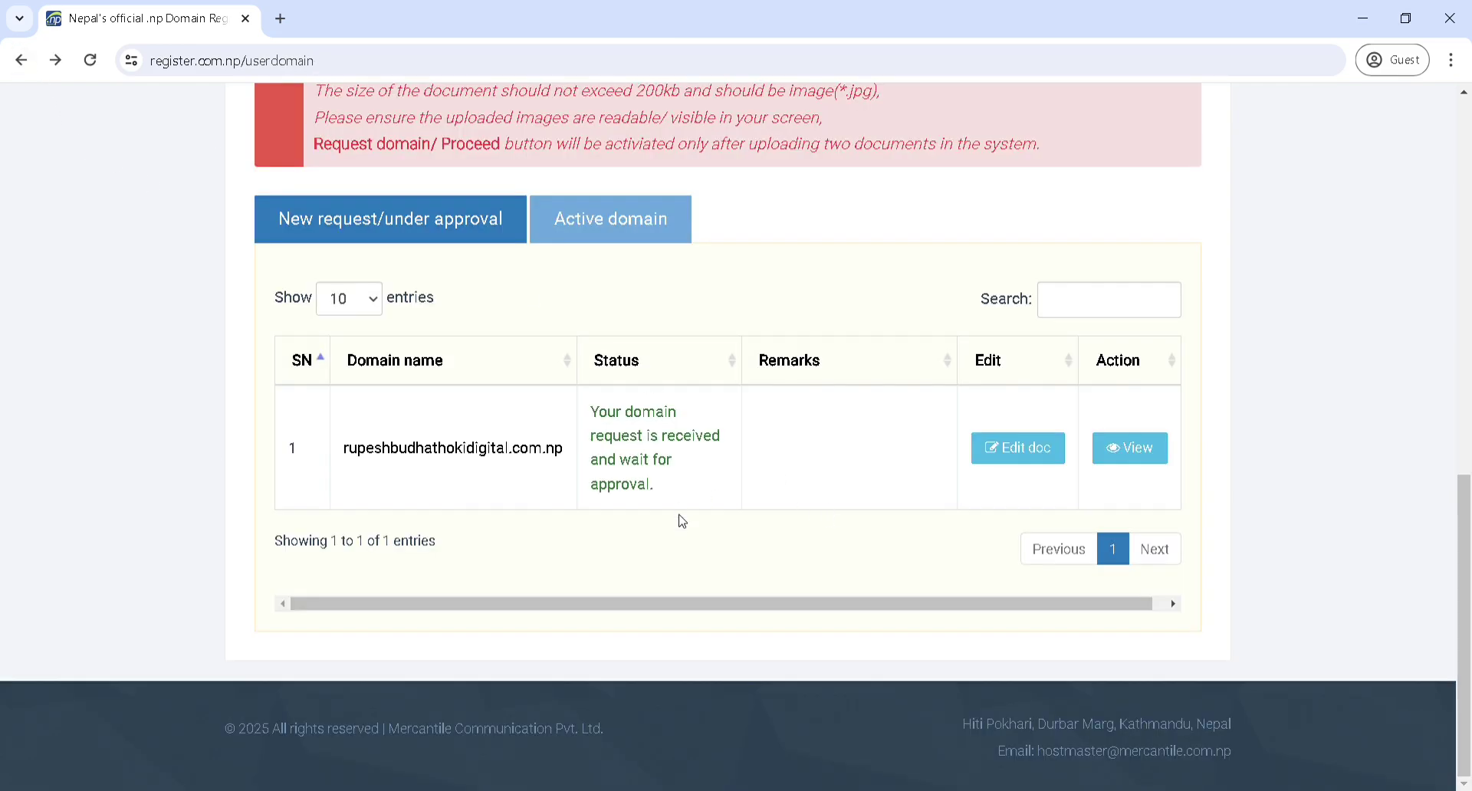
View the empty Active domain list and go back to the Apply new domain search box
scroll(681, 520, "up", 3)
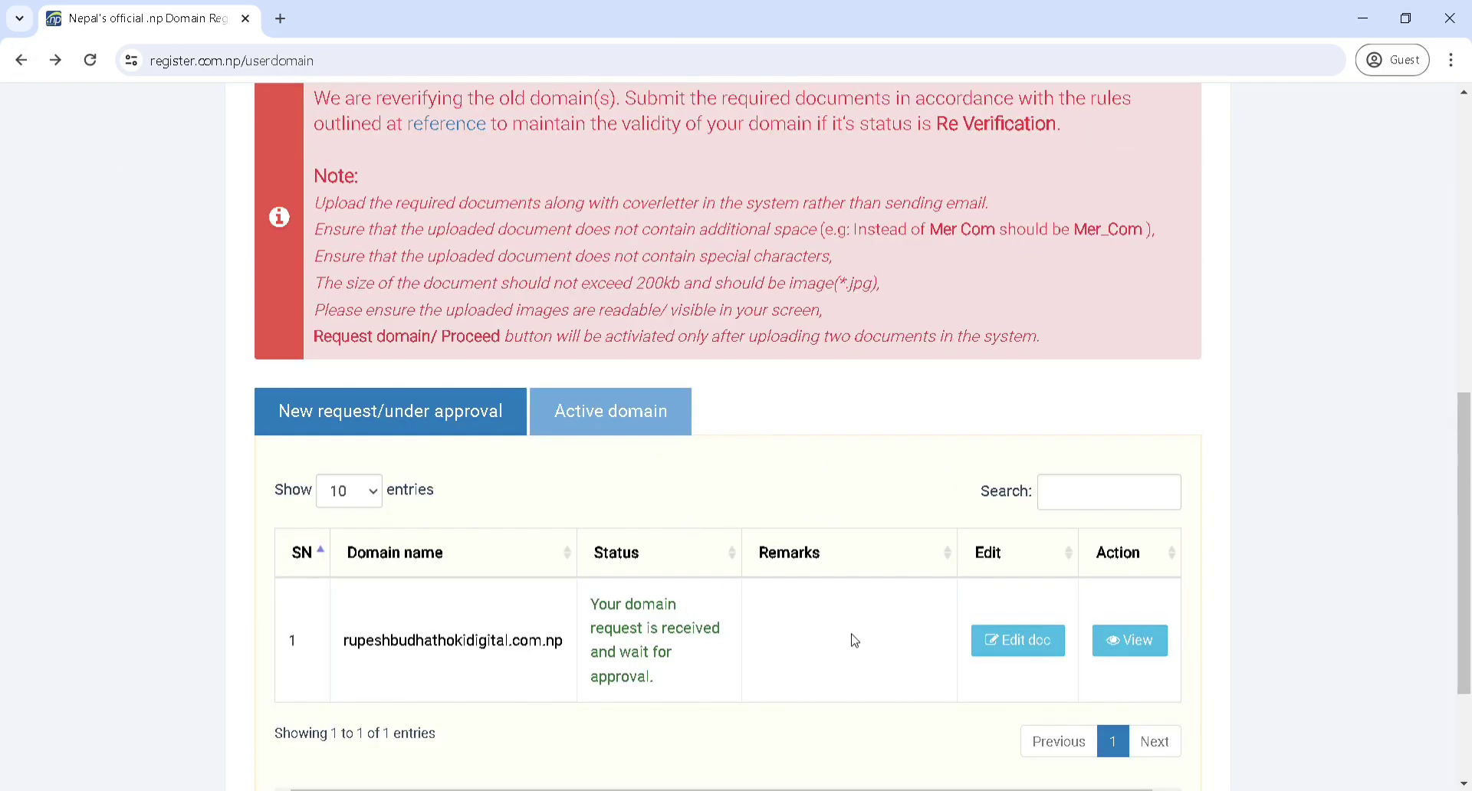
left_click(603, 427)
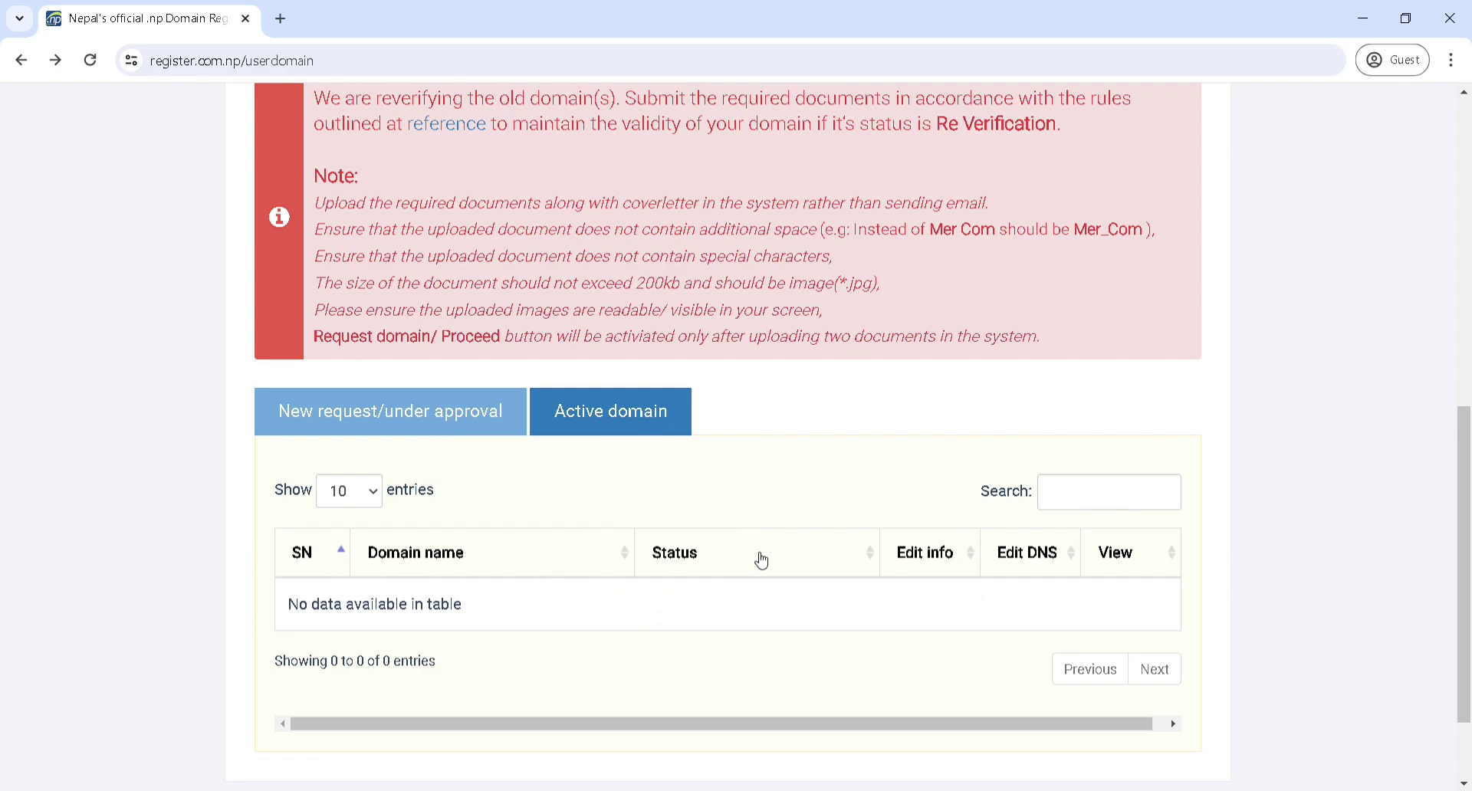
scroll(492, 613, "up", 9)
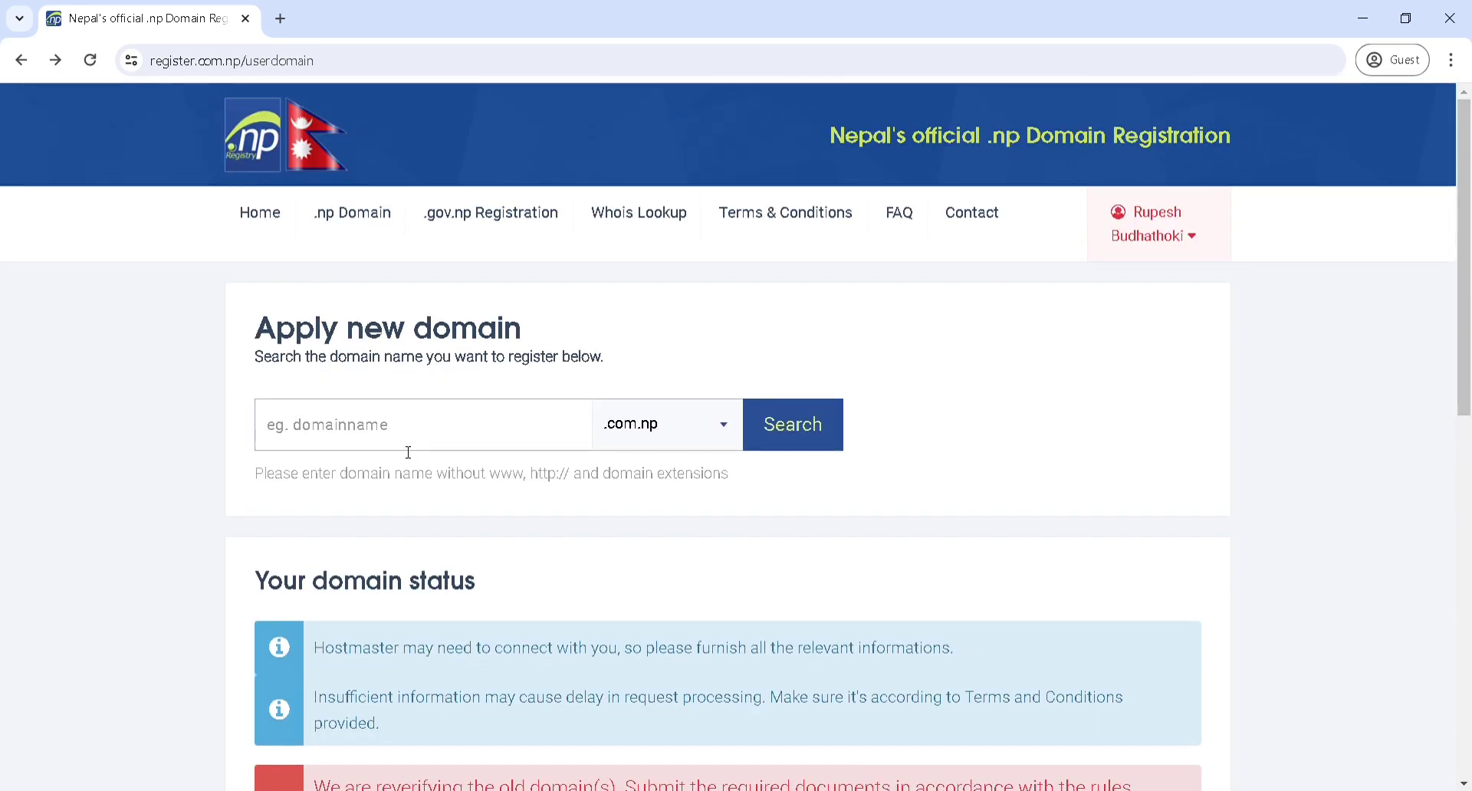
left_click(408, 443)
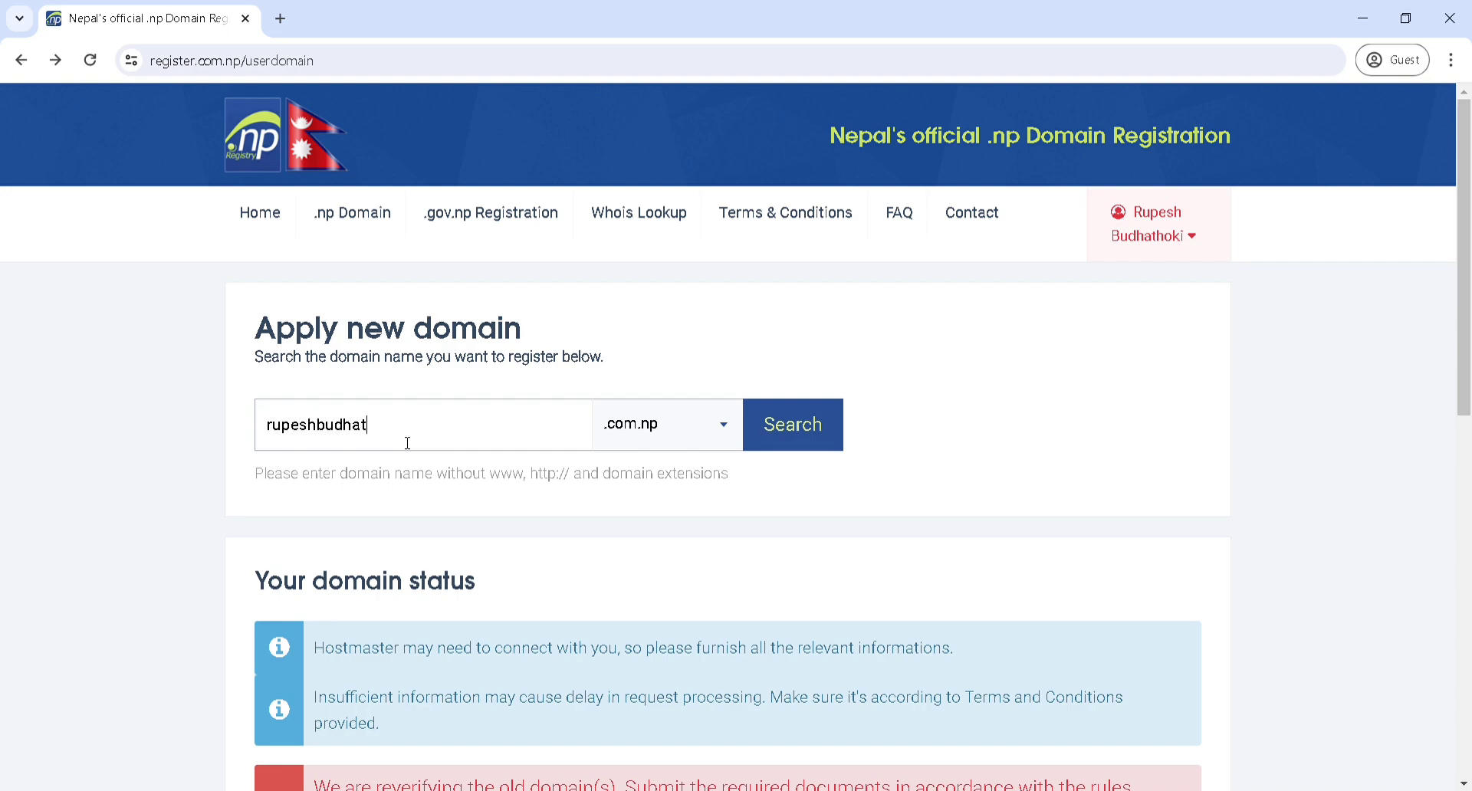
Search the digital-market domain name with .com.np to confirm it is Available
type("digitalmarket")
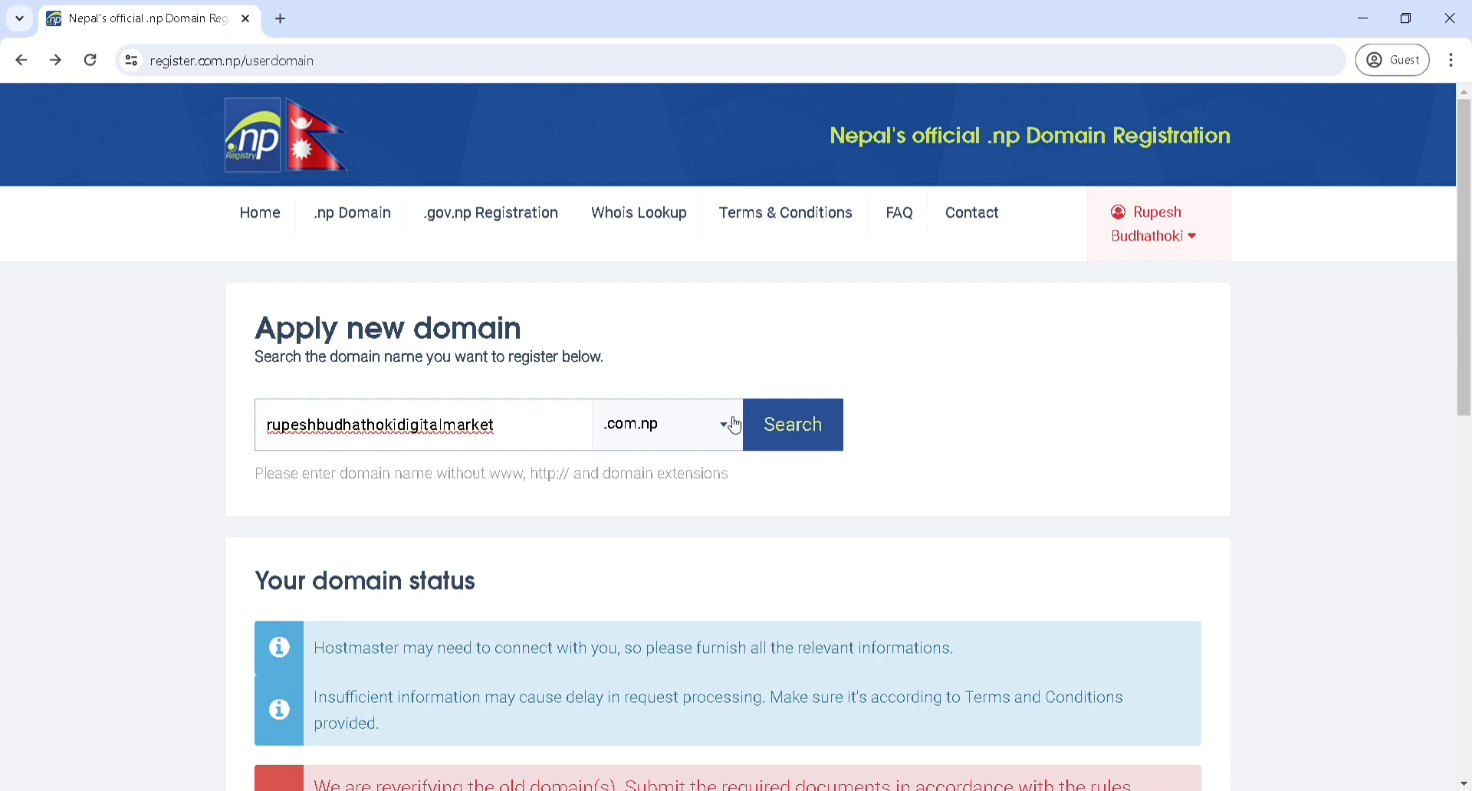
left_click(801, 431)
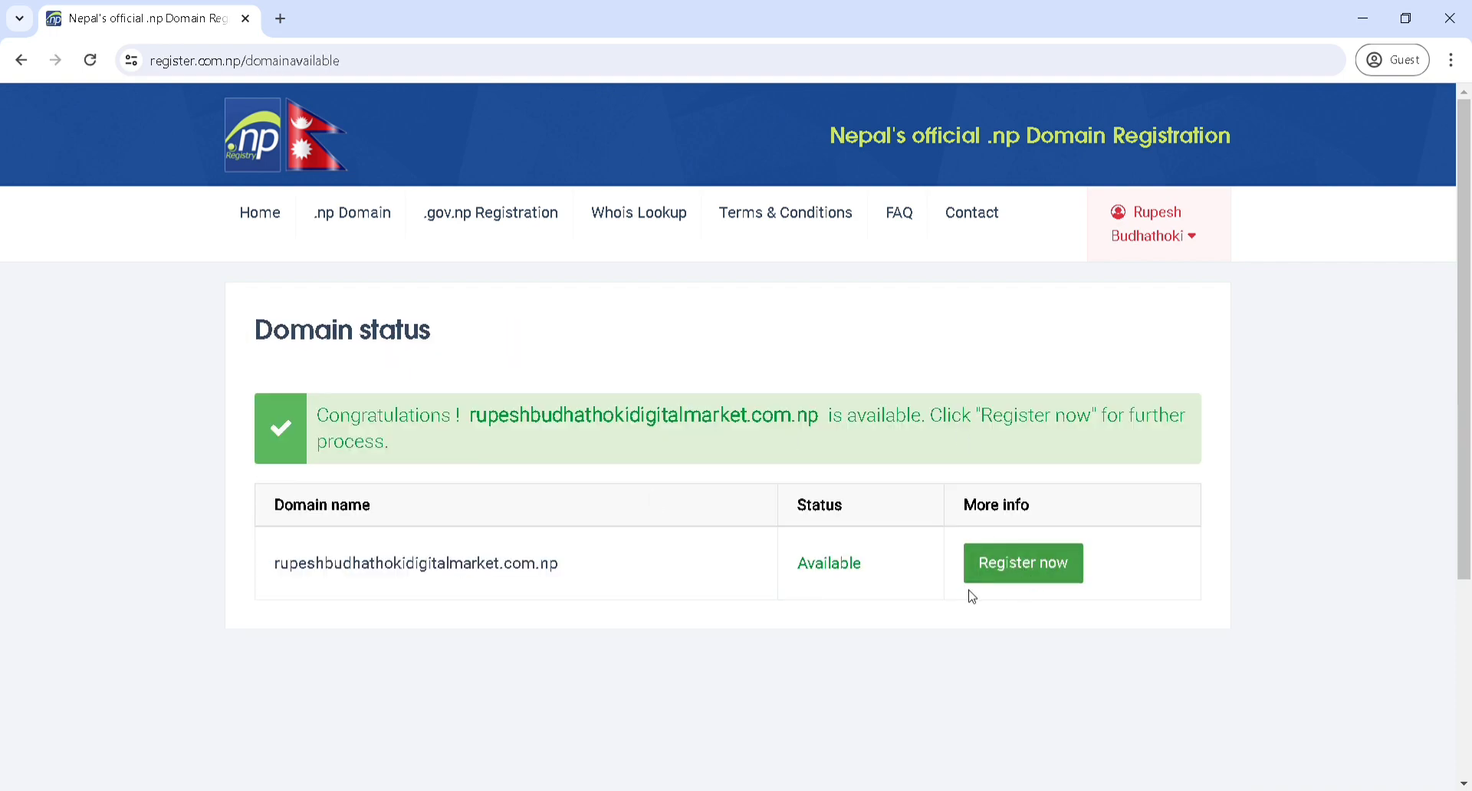
Begin the domain request with ns1.hosting.net.np as both primary and secondary name servers
left_click(1024, 565)
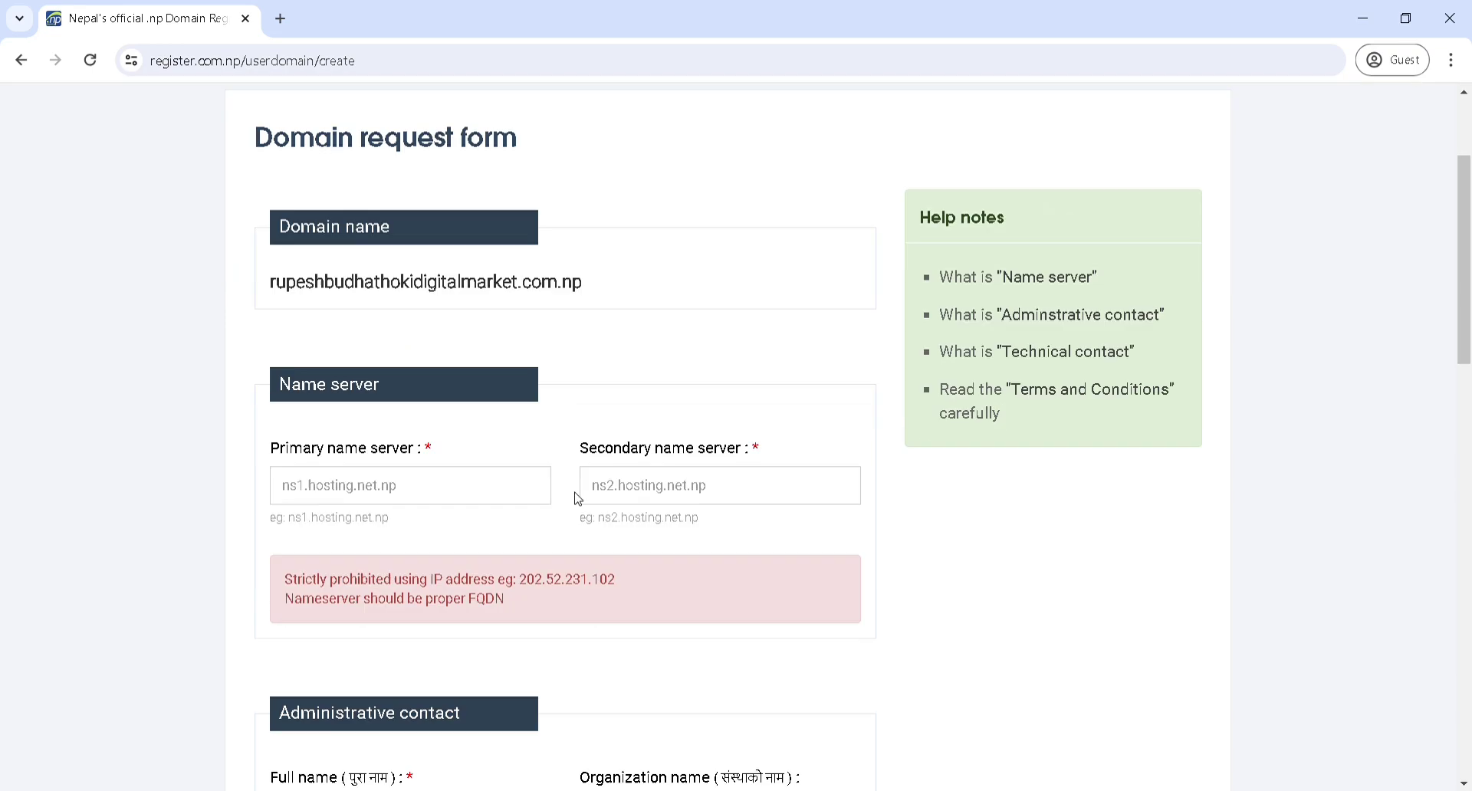
scroll(577, 498, "down", 2)
left_click(328, 494)
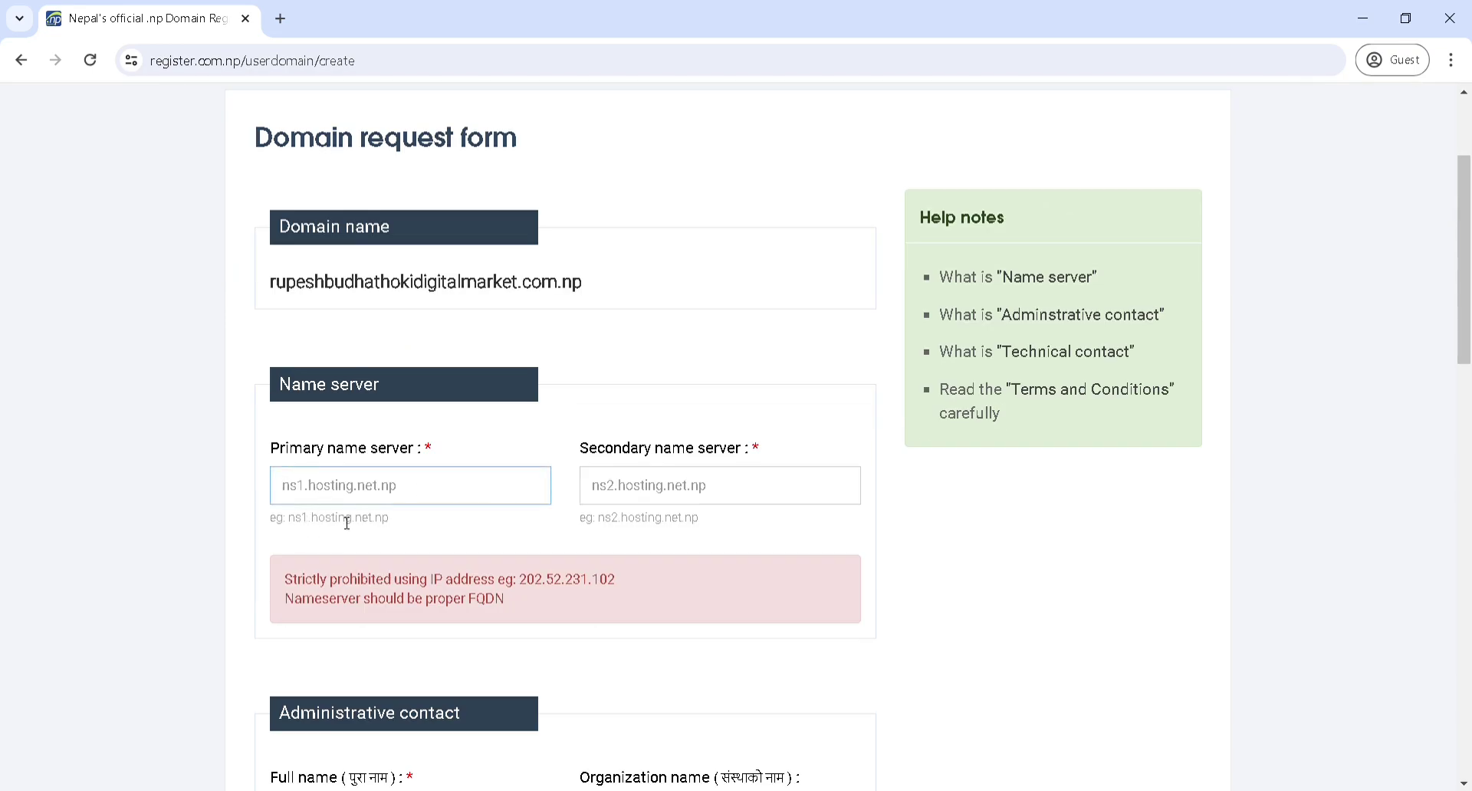
type("ns1.hosting.net.np")
left_click_drag(427, 484, 263, 471)
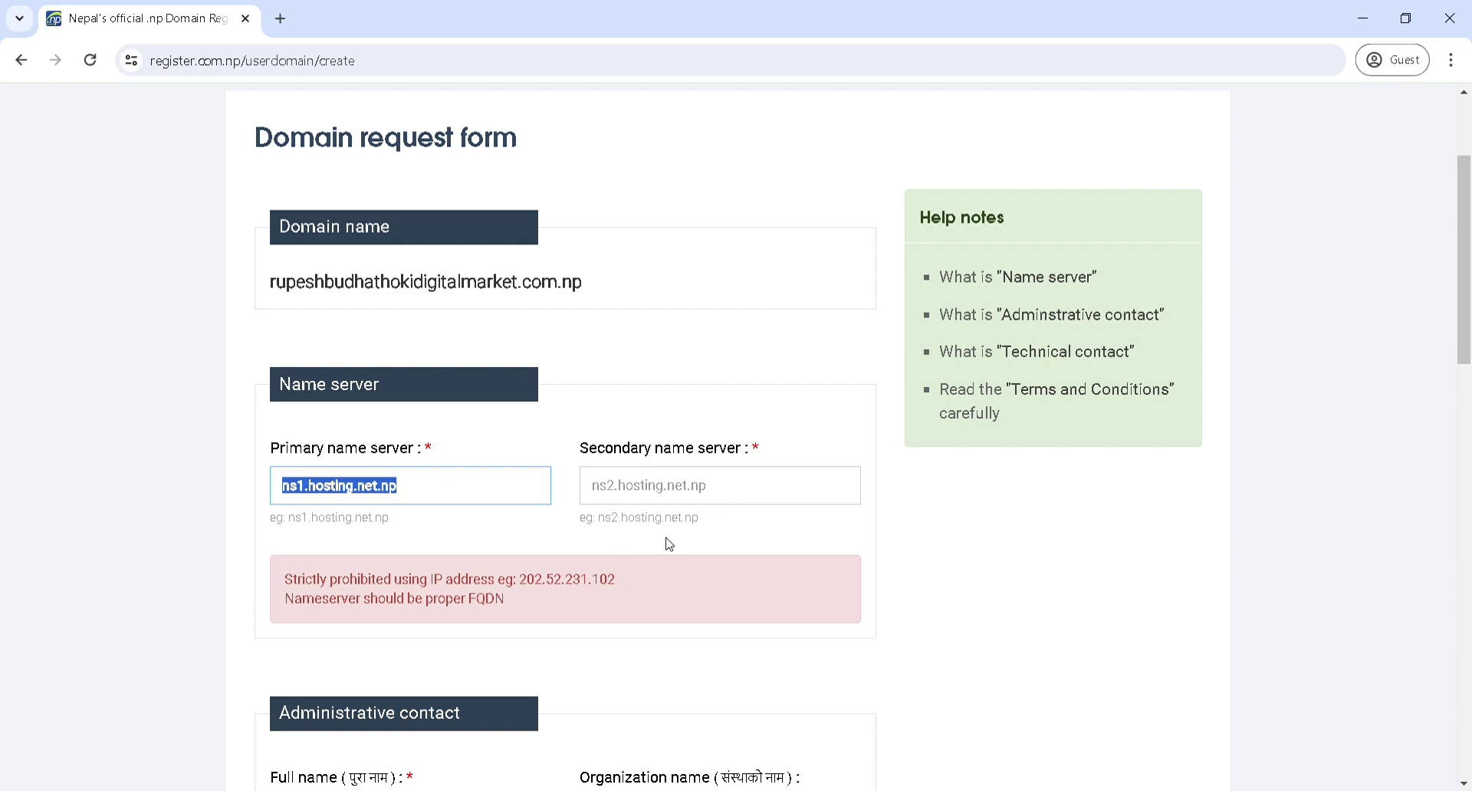
left_click(661, 501)
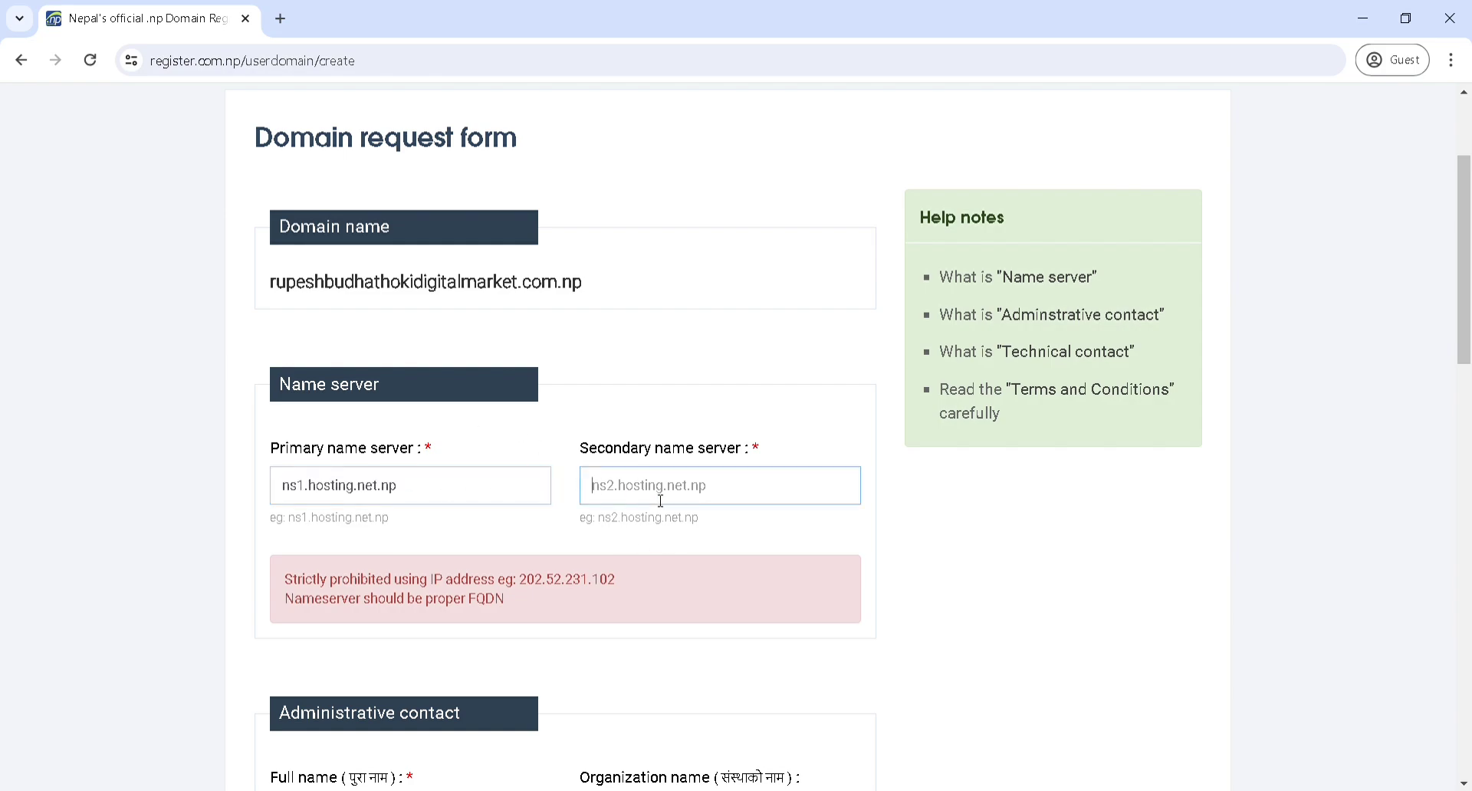
type("ns1.hos")
type("ting.net.np")
Enter the administrative contact's full name
scroll(661, 500, "down", 4)
scroll(360, 506, "down", 2)
left_click(396, 345)
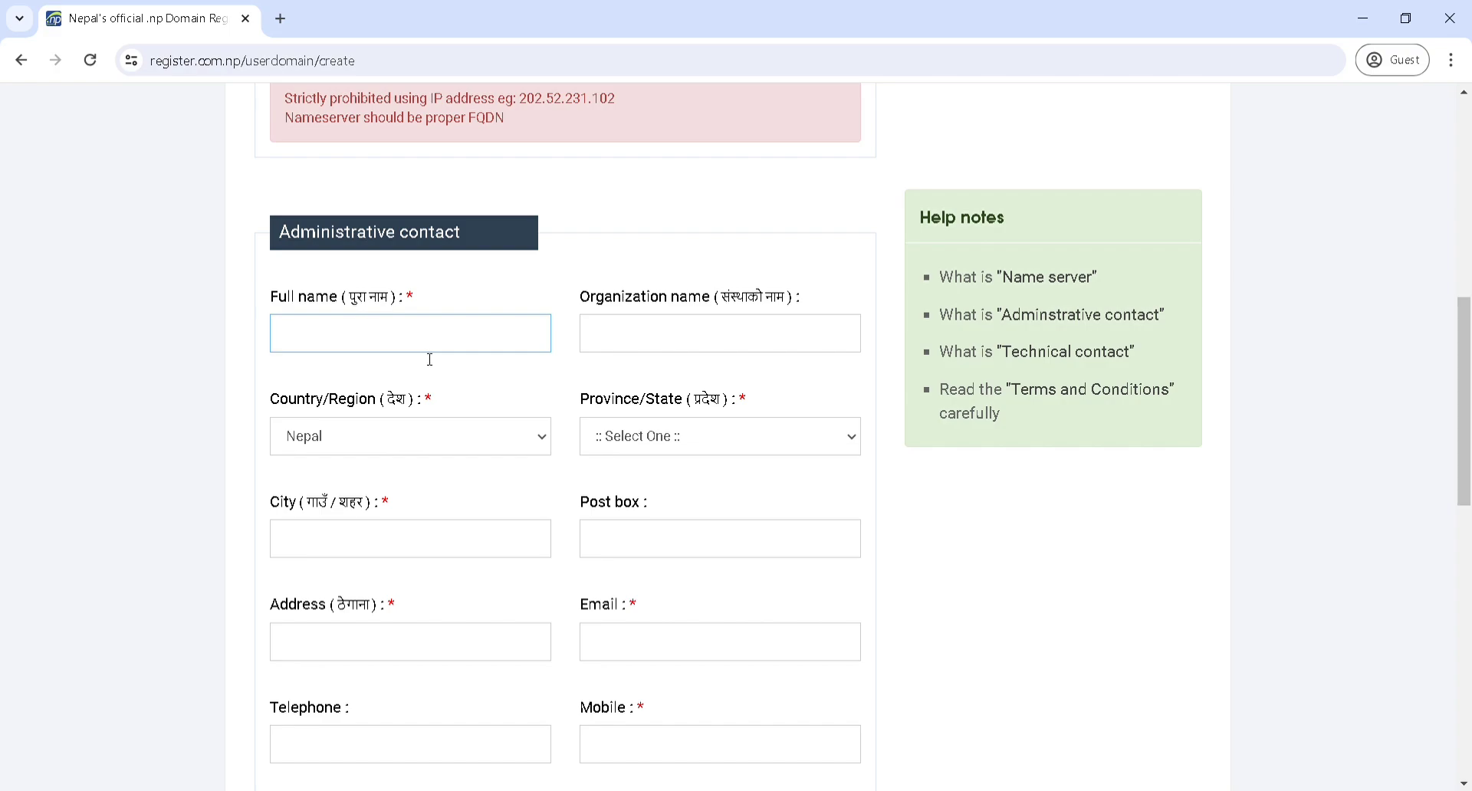
left_click(676, 329)
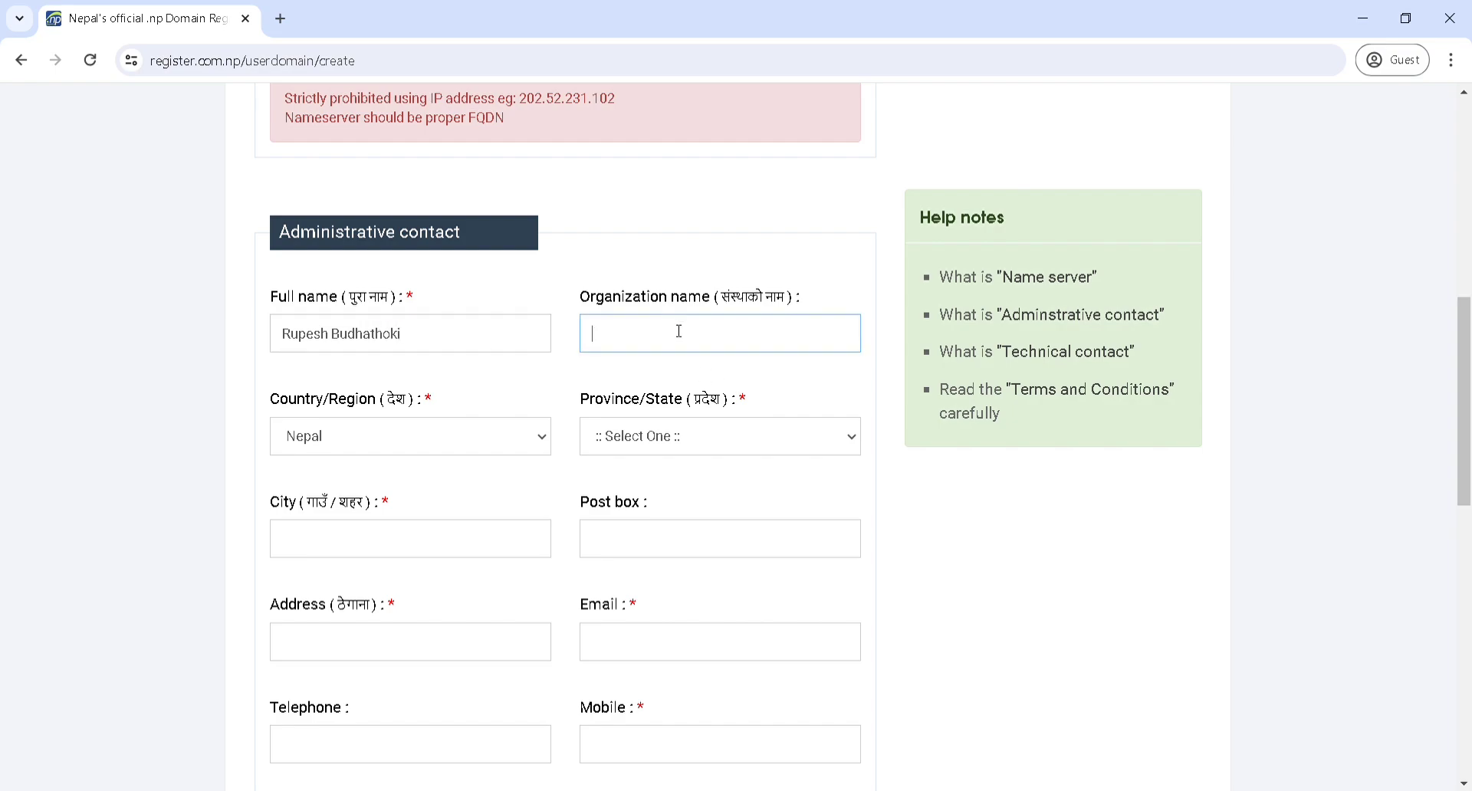
Set province to Bagmati Pradesh and fill in the contact's city and street address
left_click(745, 443)
left_click(702, 528)
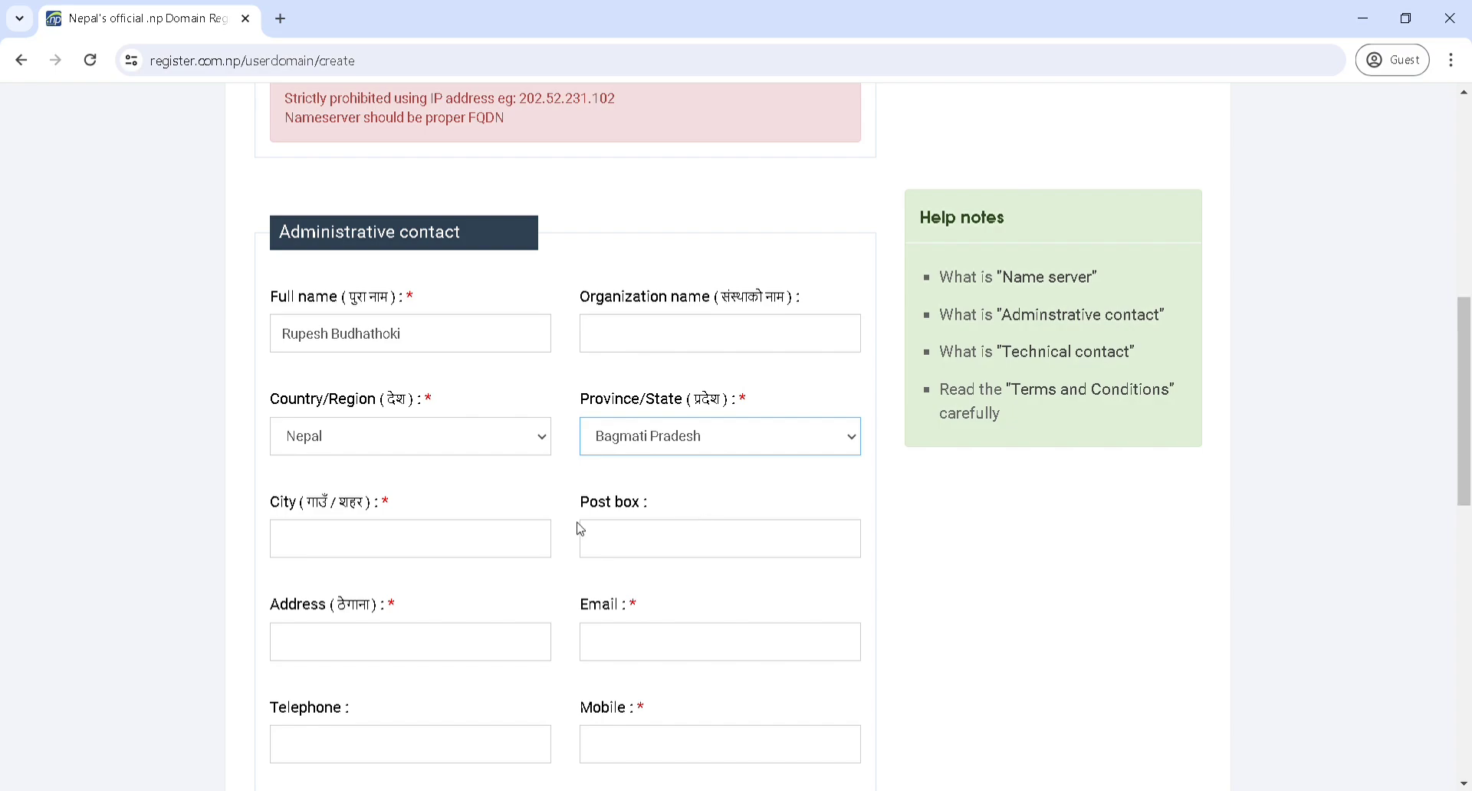
left_click(408, 548)
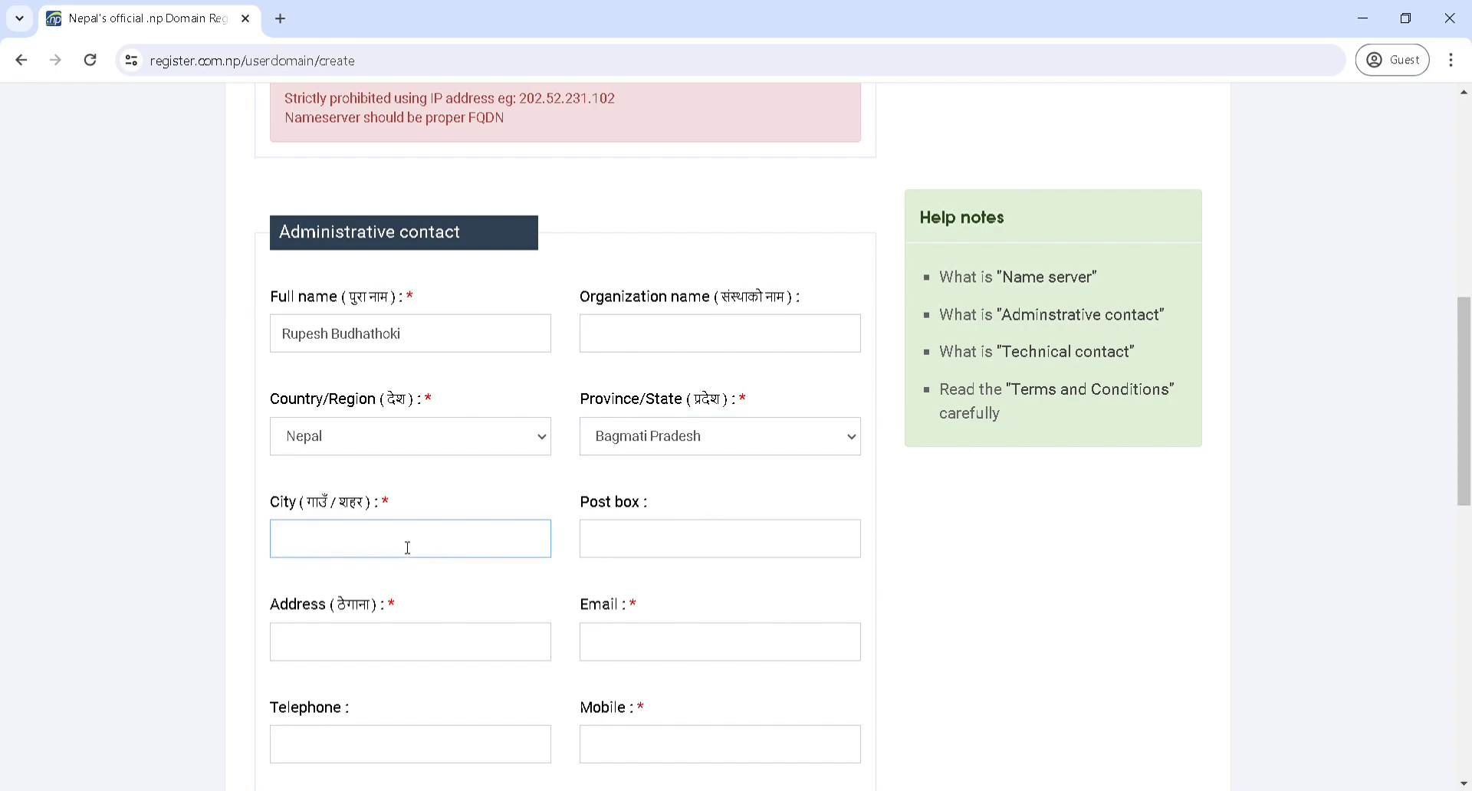
type("Tokha")
left_click(338, 635)
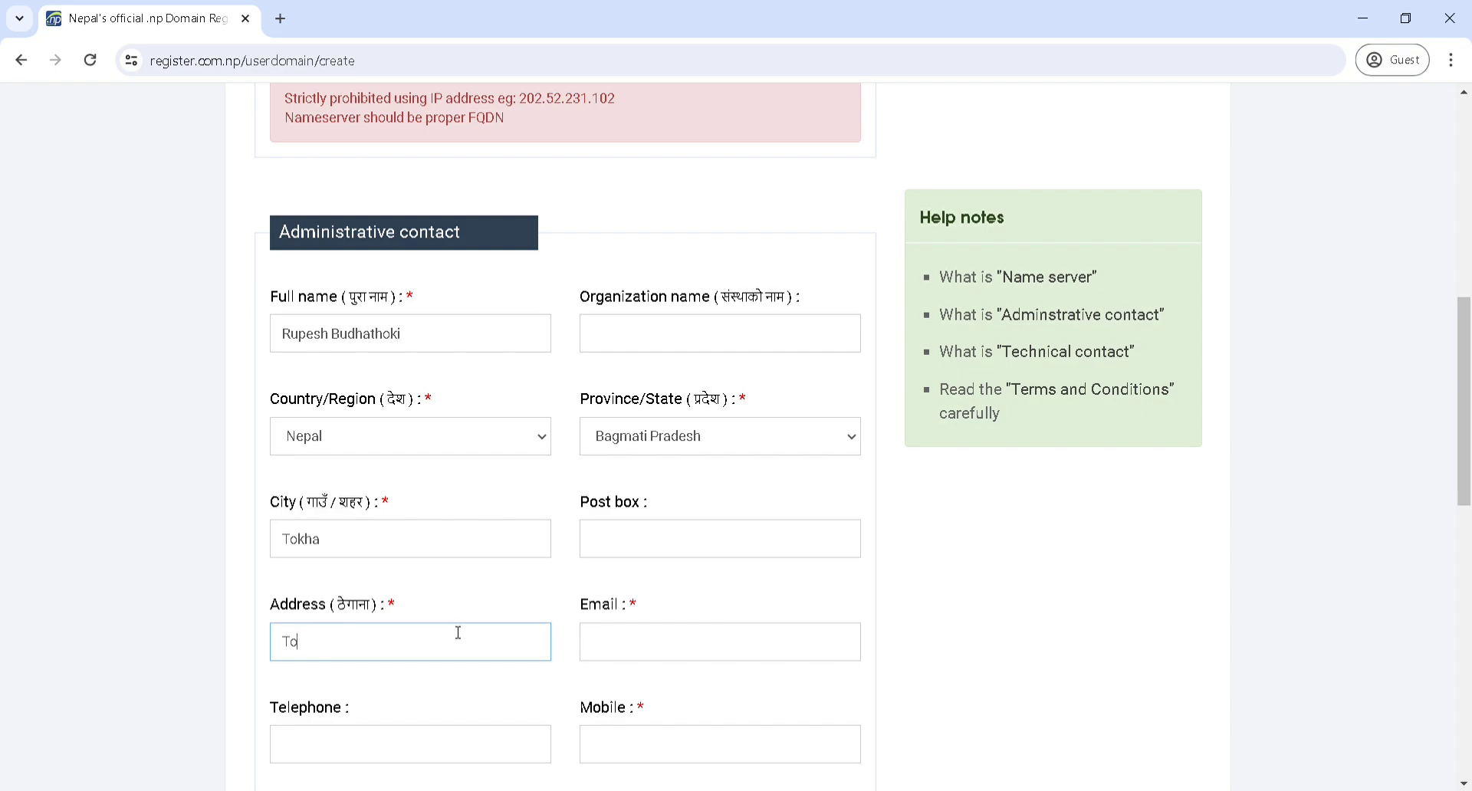
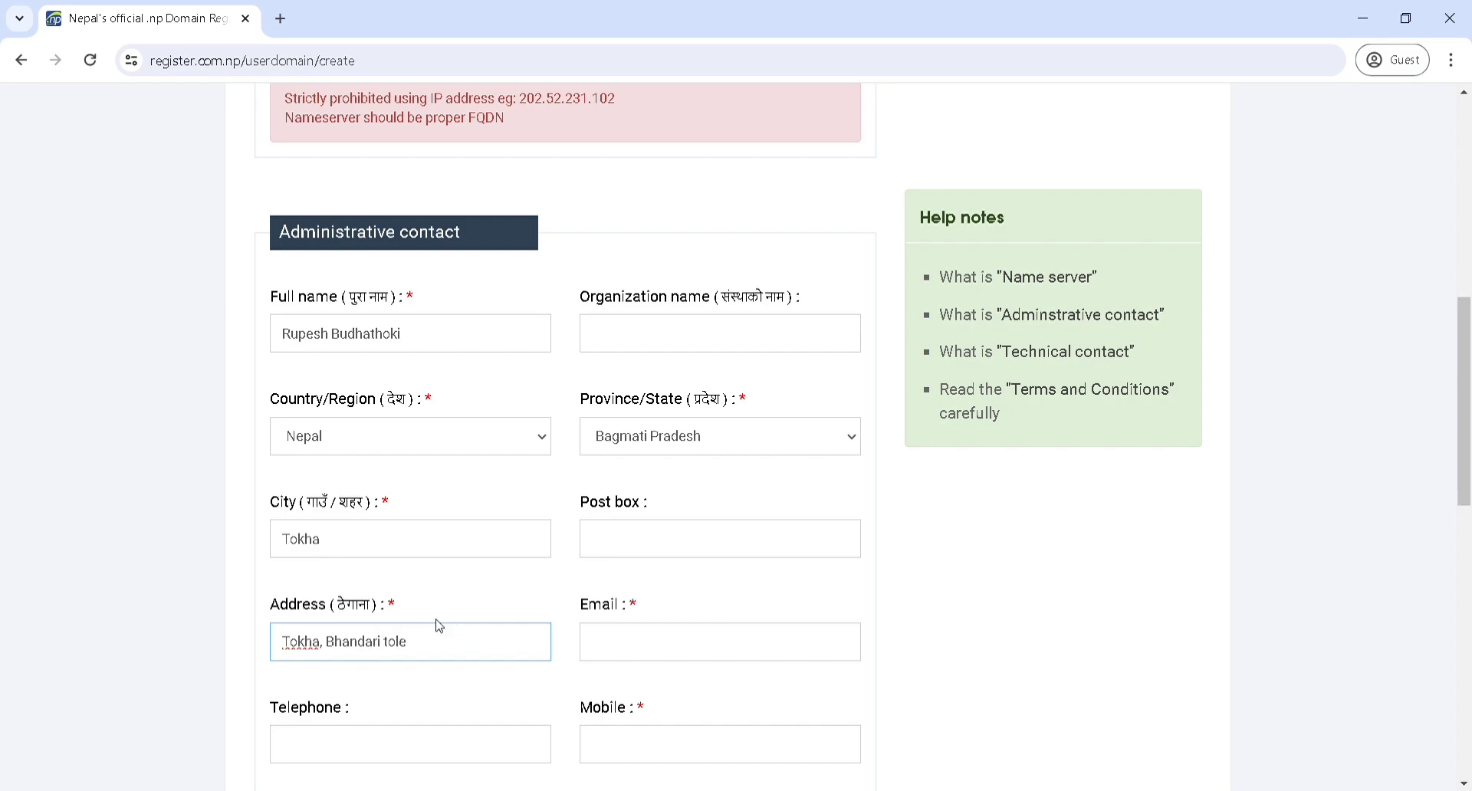
Fill in the administrative contact's e-mail address and mobile number
scroll(647, 388, "down", 5)
scroll(667, 316, "up", 3)
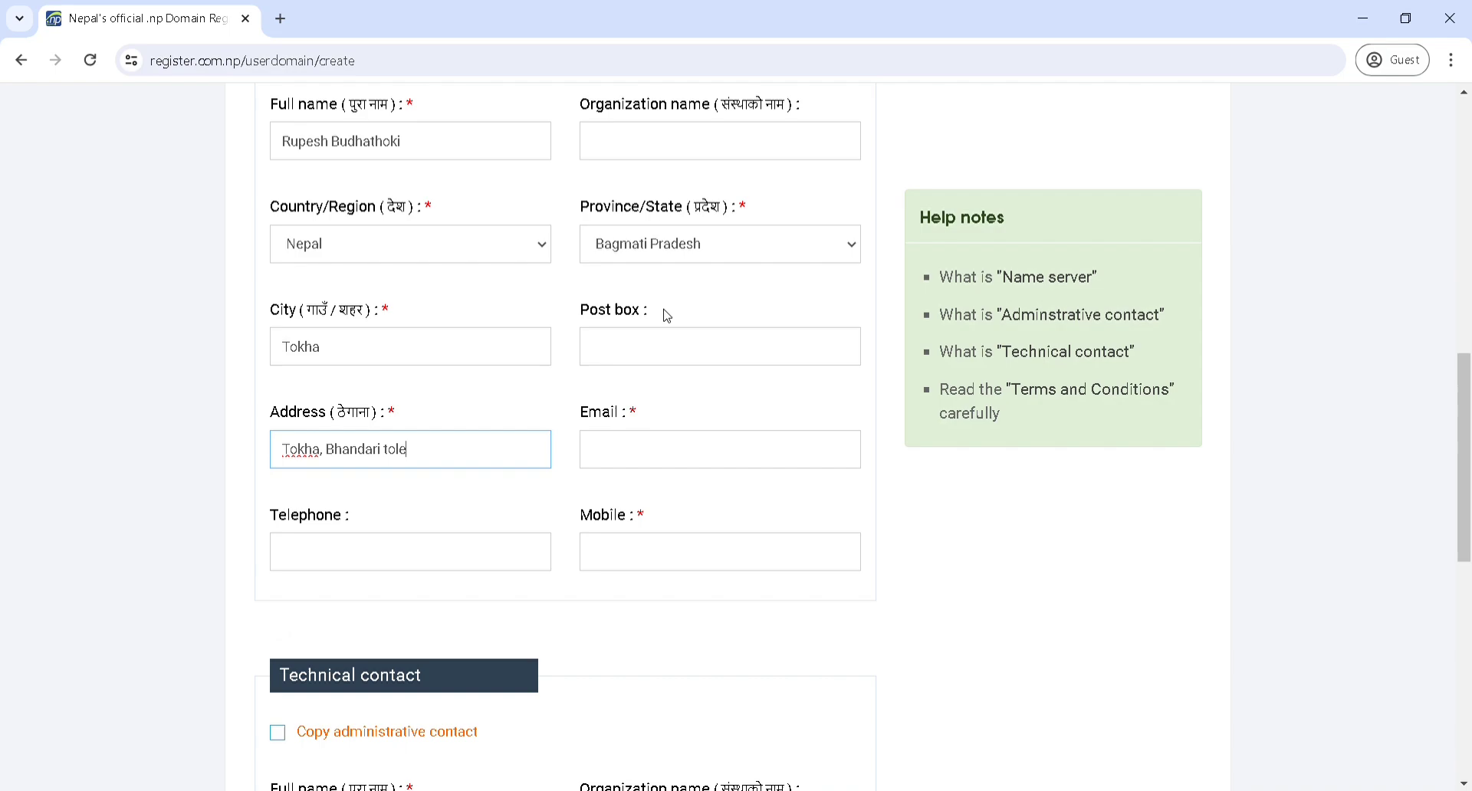
left_click(652, 451)
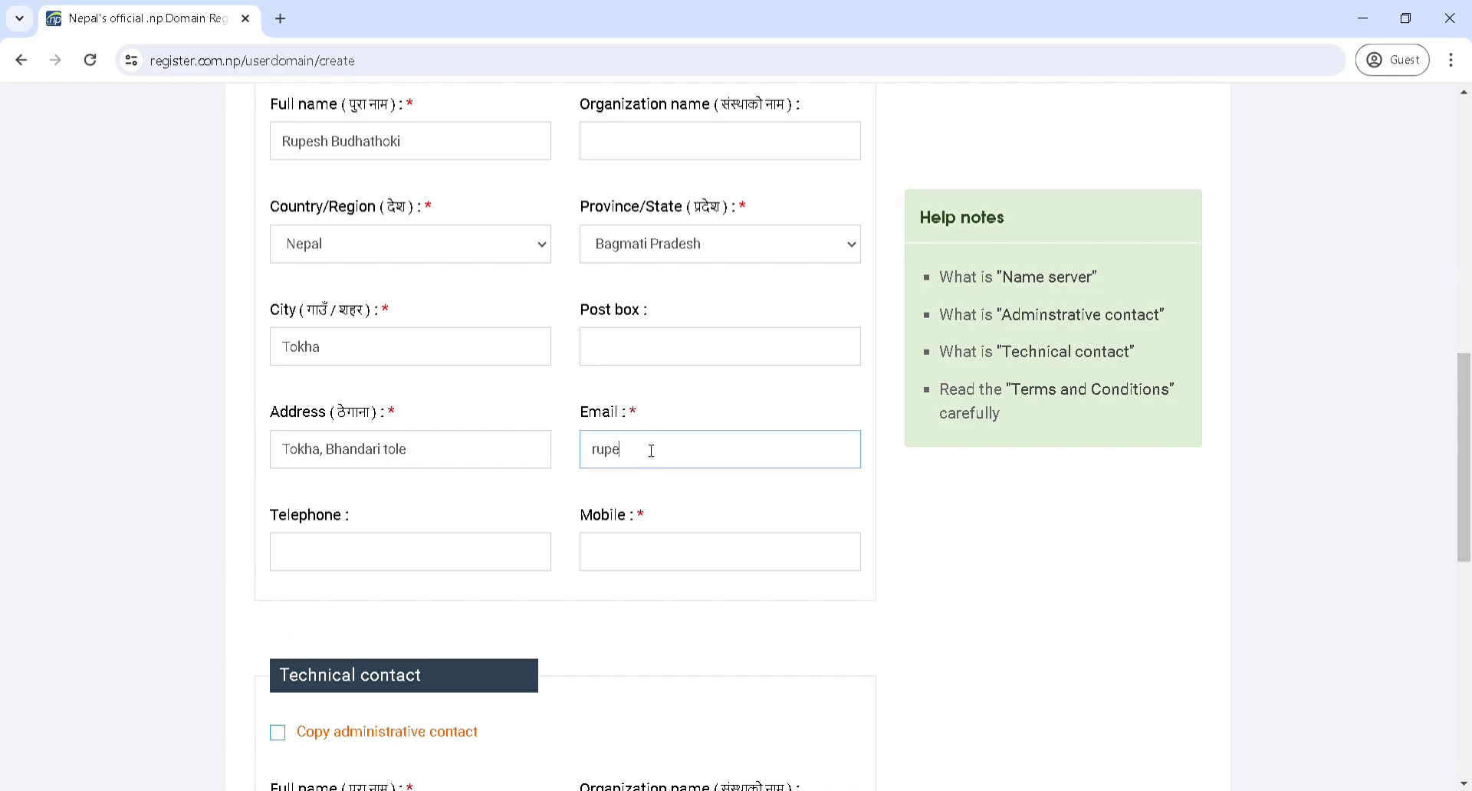
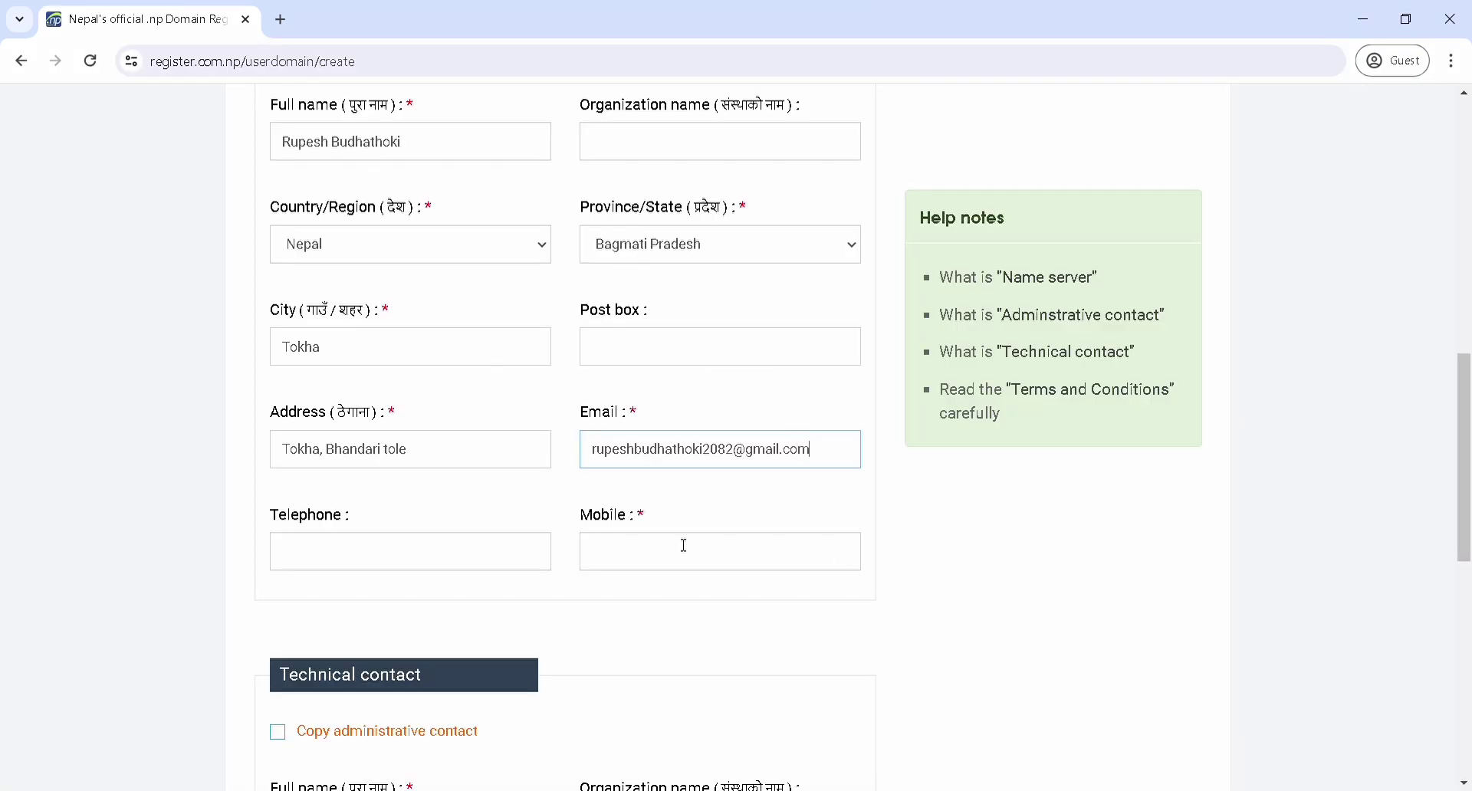
left_click(704, 566)
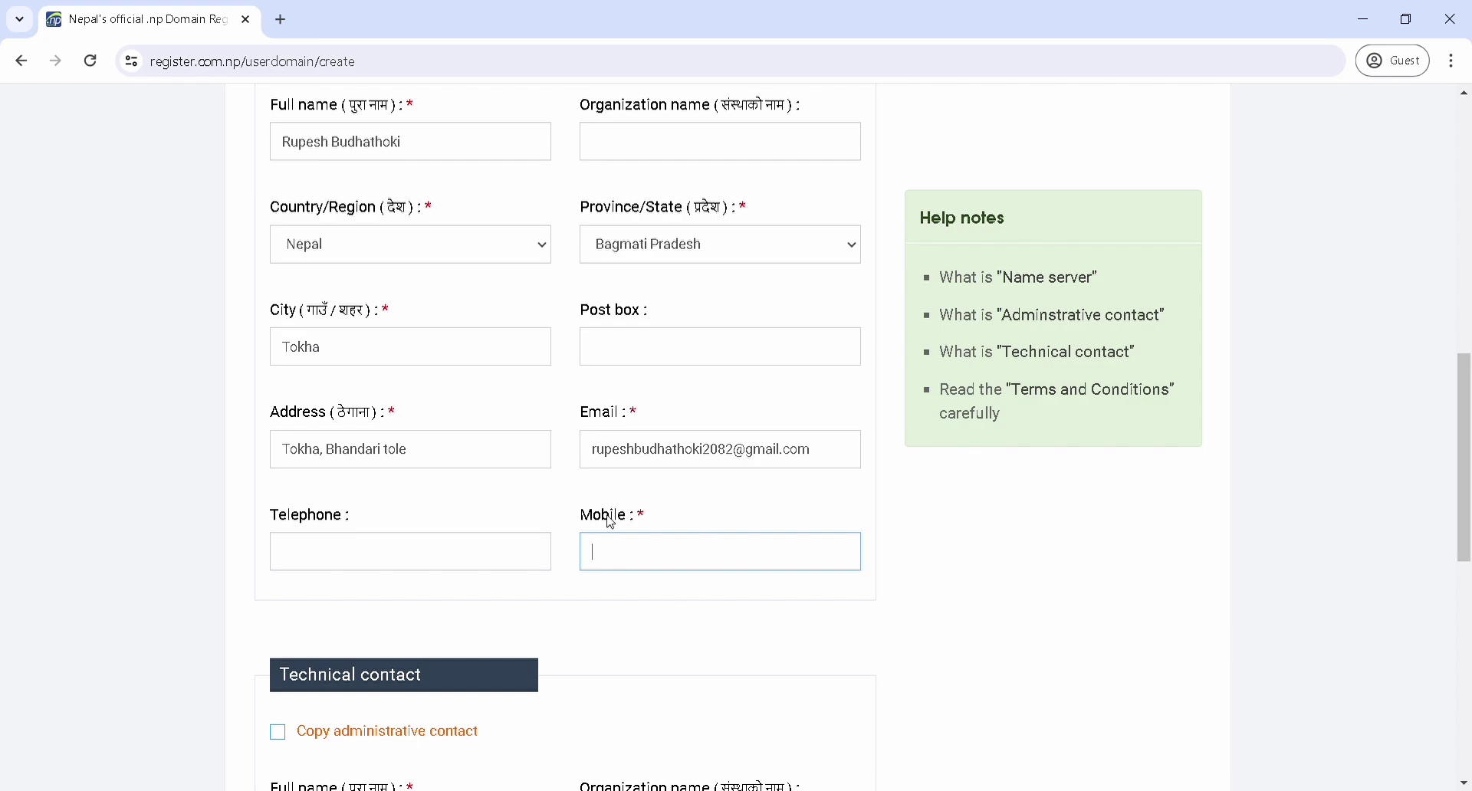
Copy the administrative contact details into the technical contact
scroll(679, 539, "down", 3)
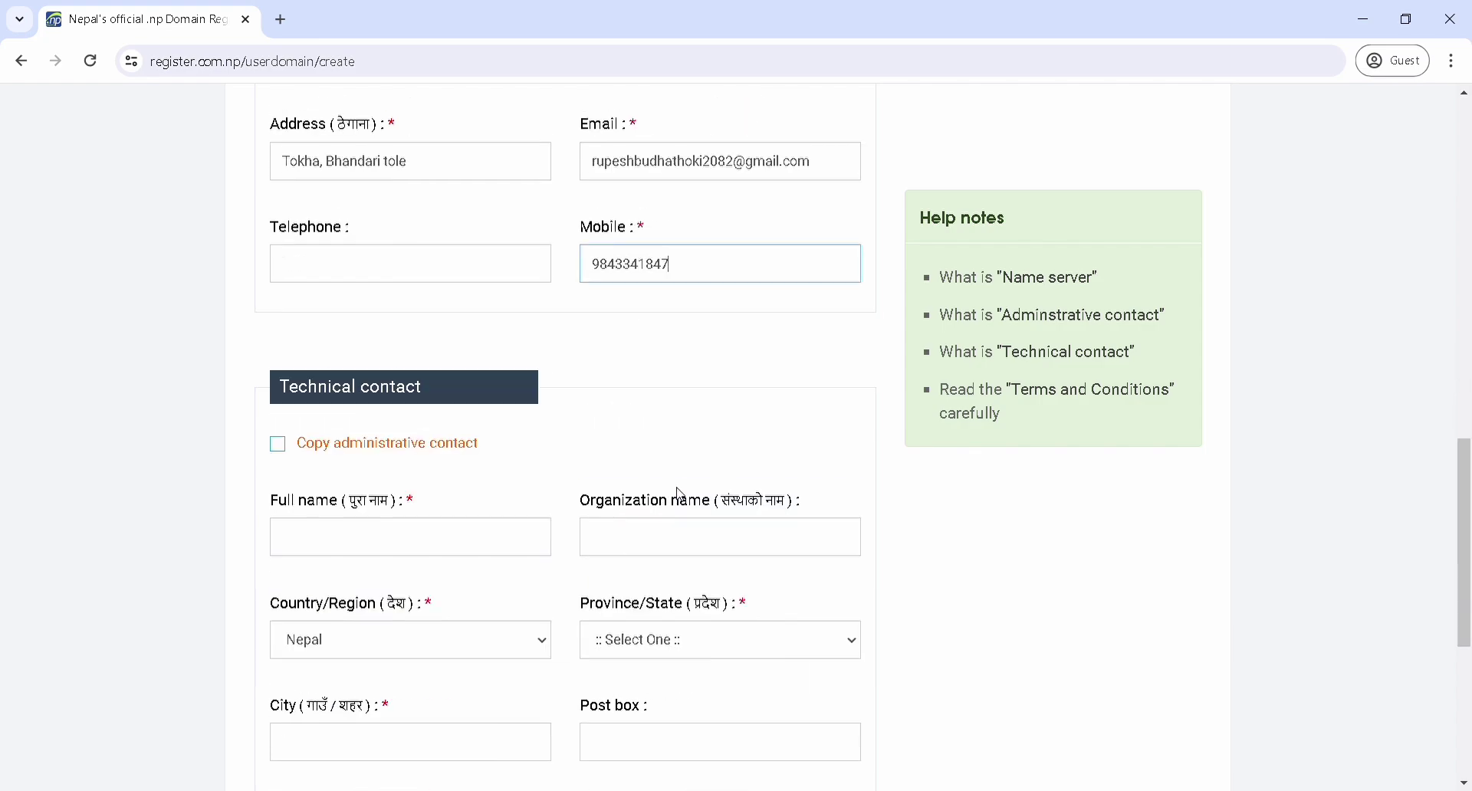
left_click(284, 450)
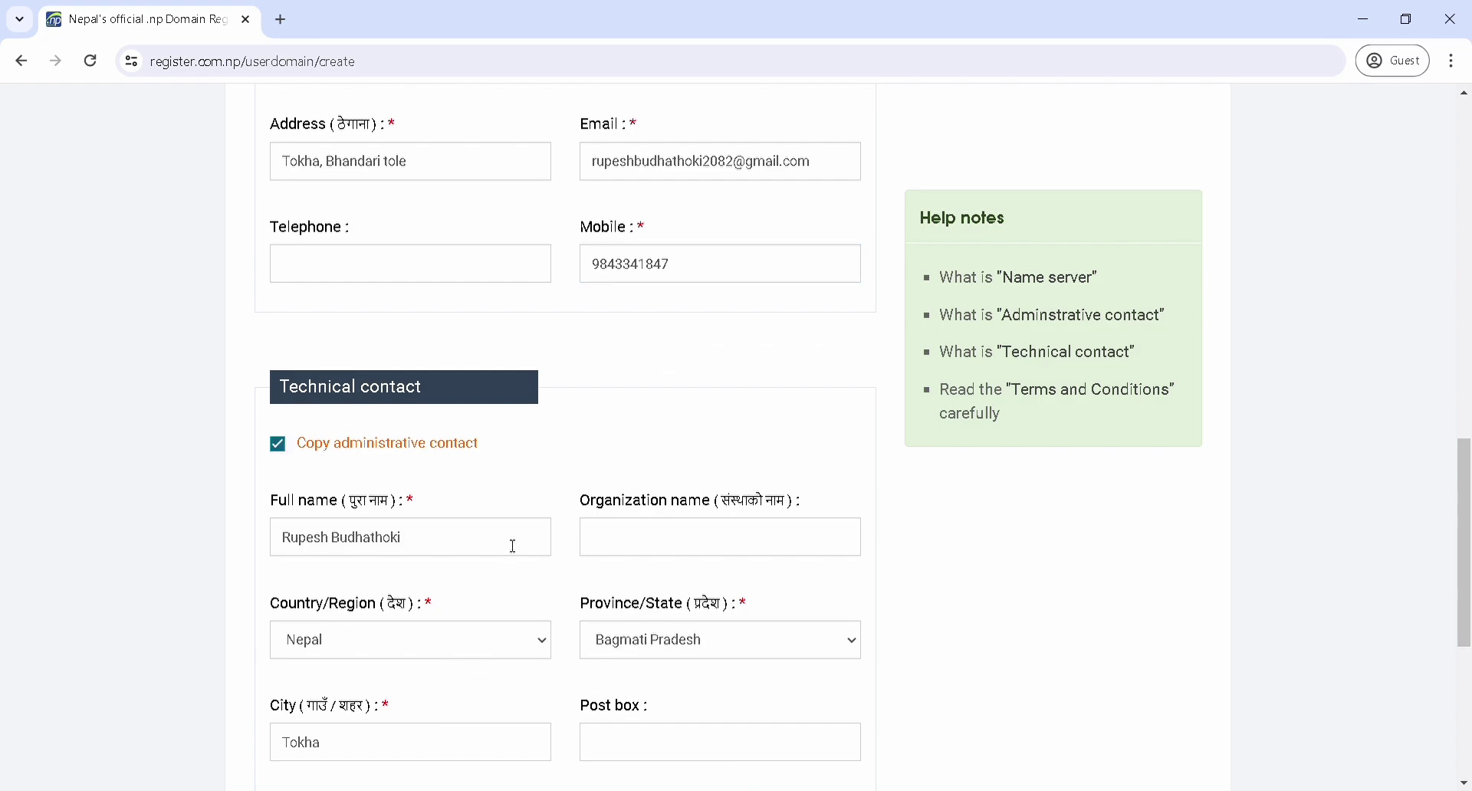
scroll(693, 544, "down", 2)
scroll(720, 601, "down", 2)
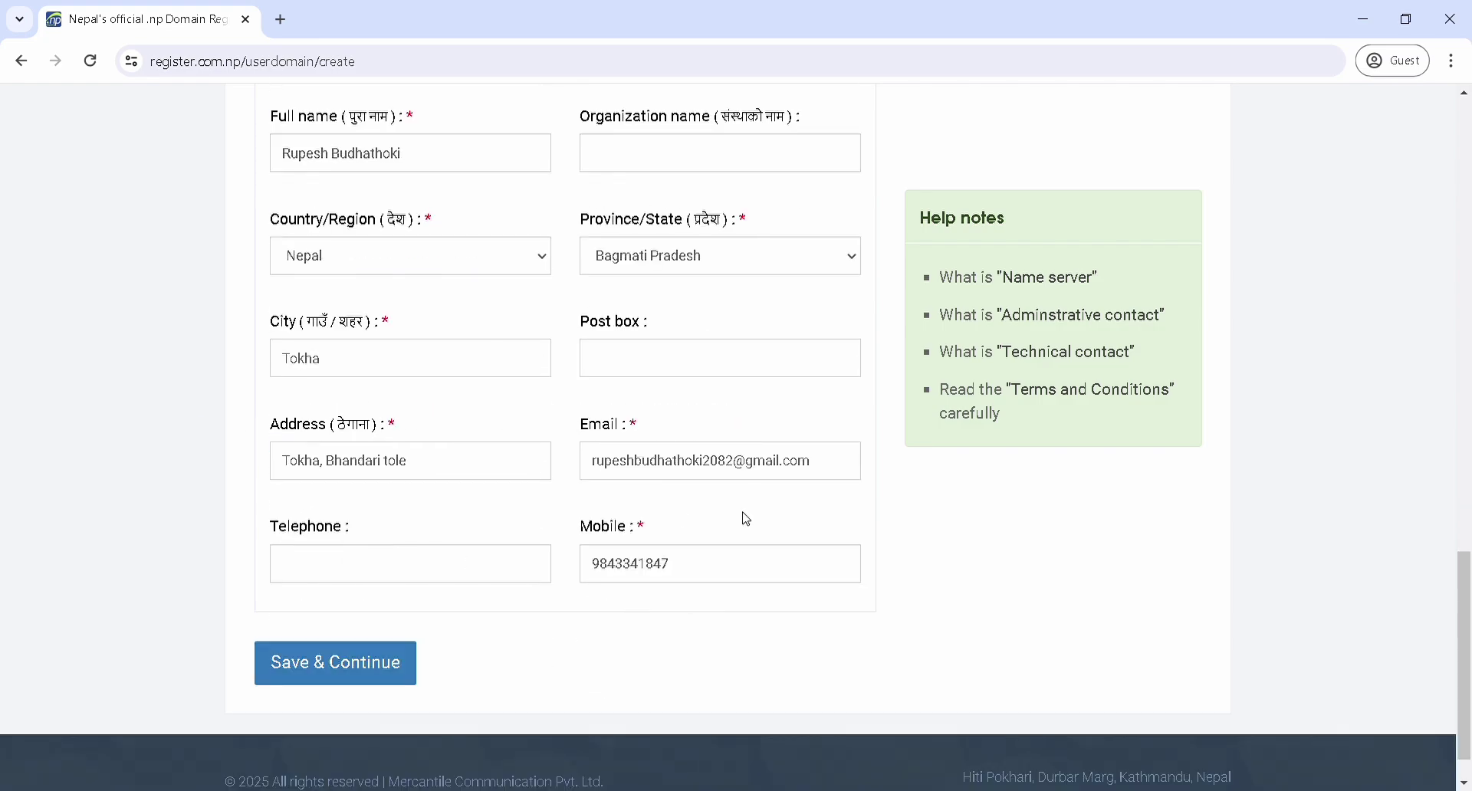
Save the contacts, then upload an image with Document Title set to Cover letter
left_click(393, 664)
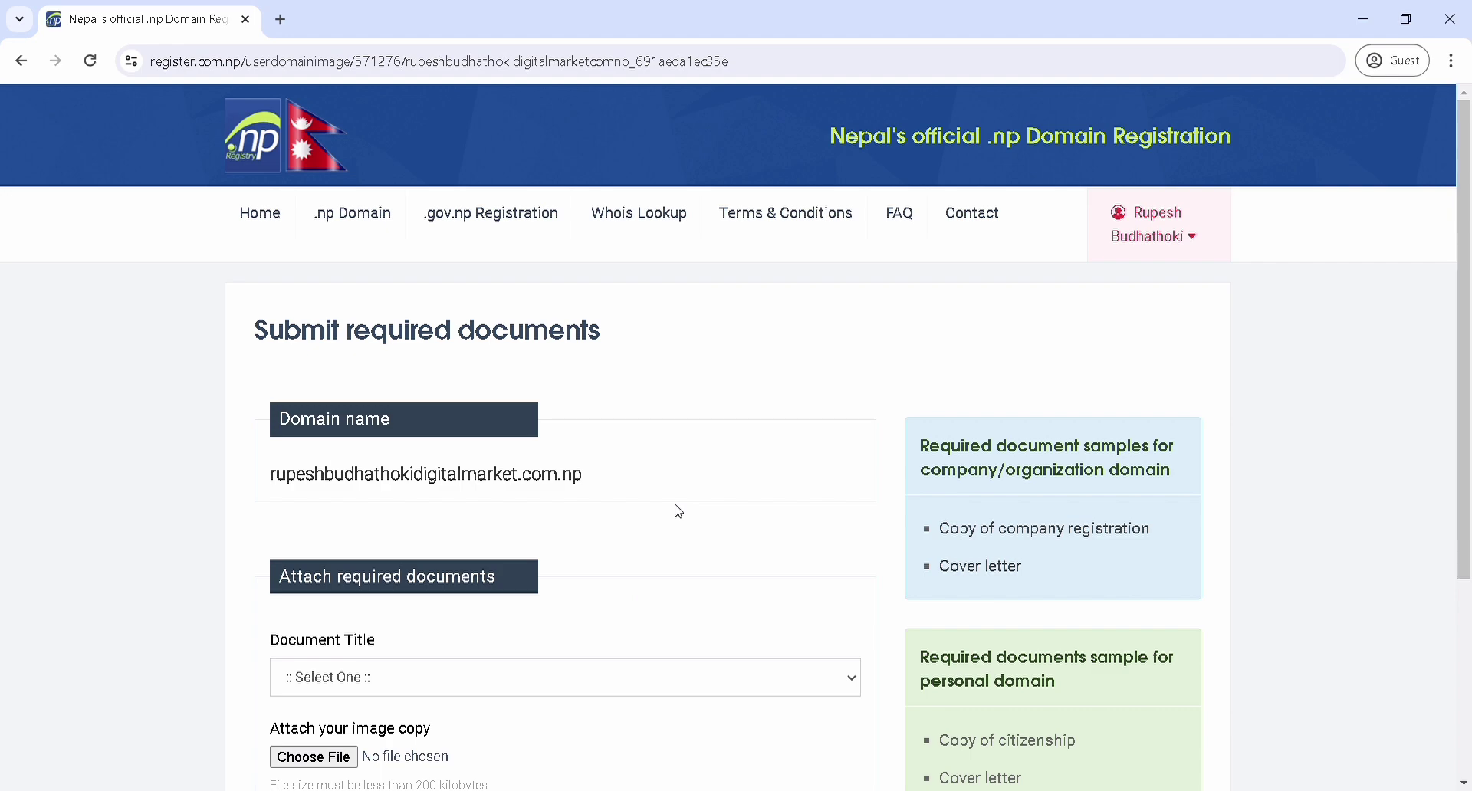
scroll(661, 435, "down", 2)
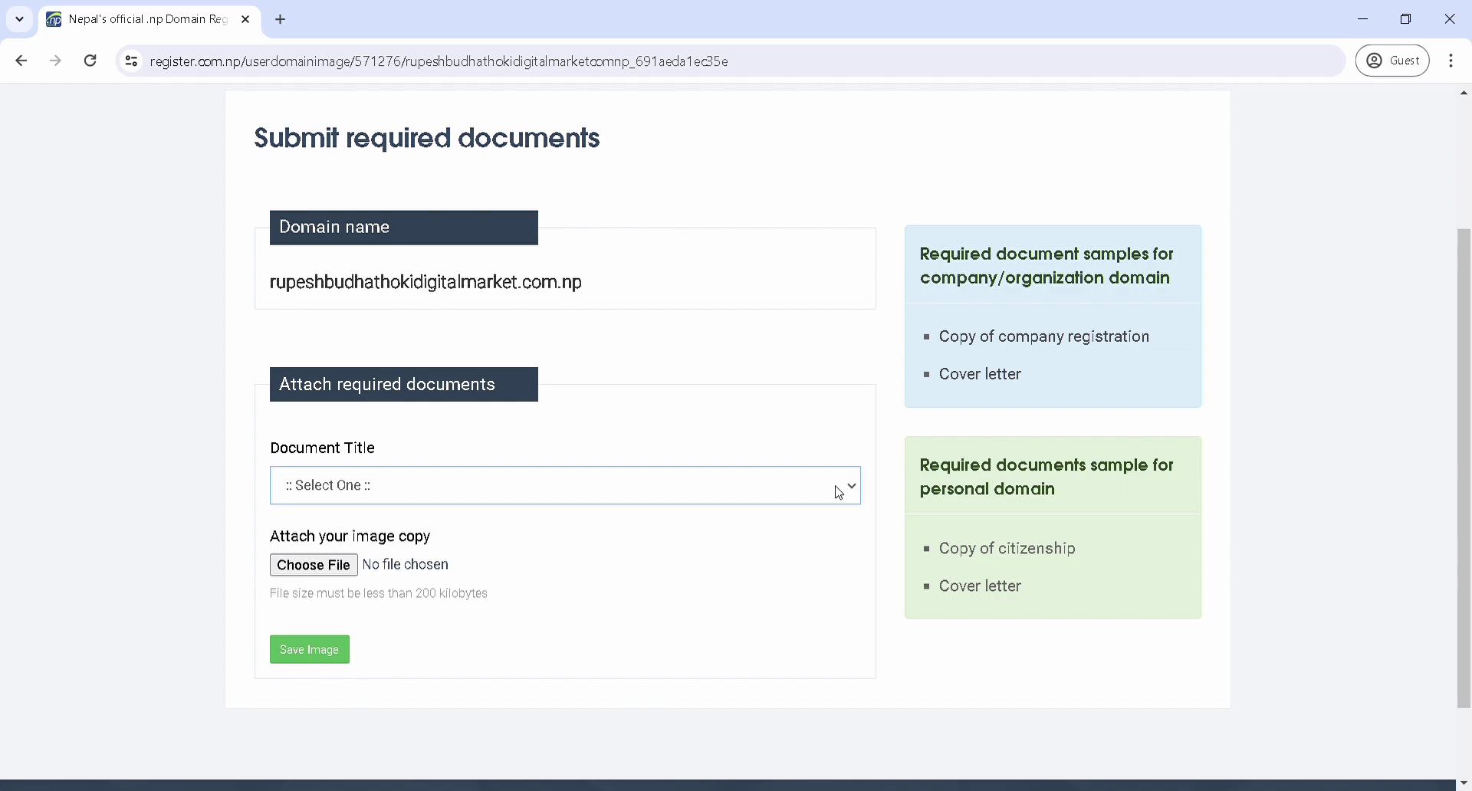
left_click(427, 533)
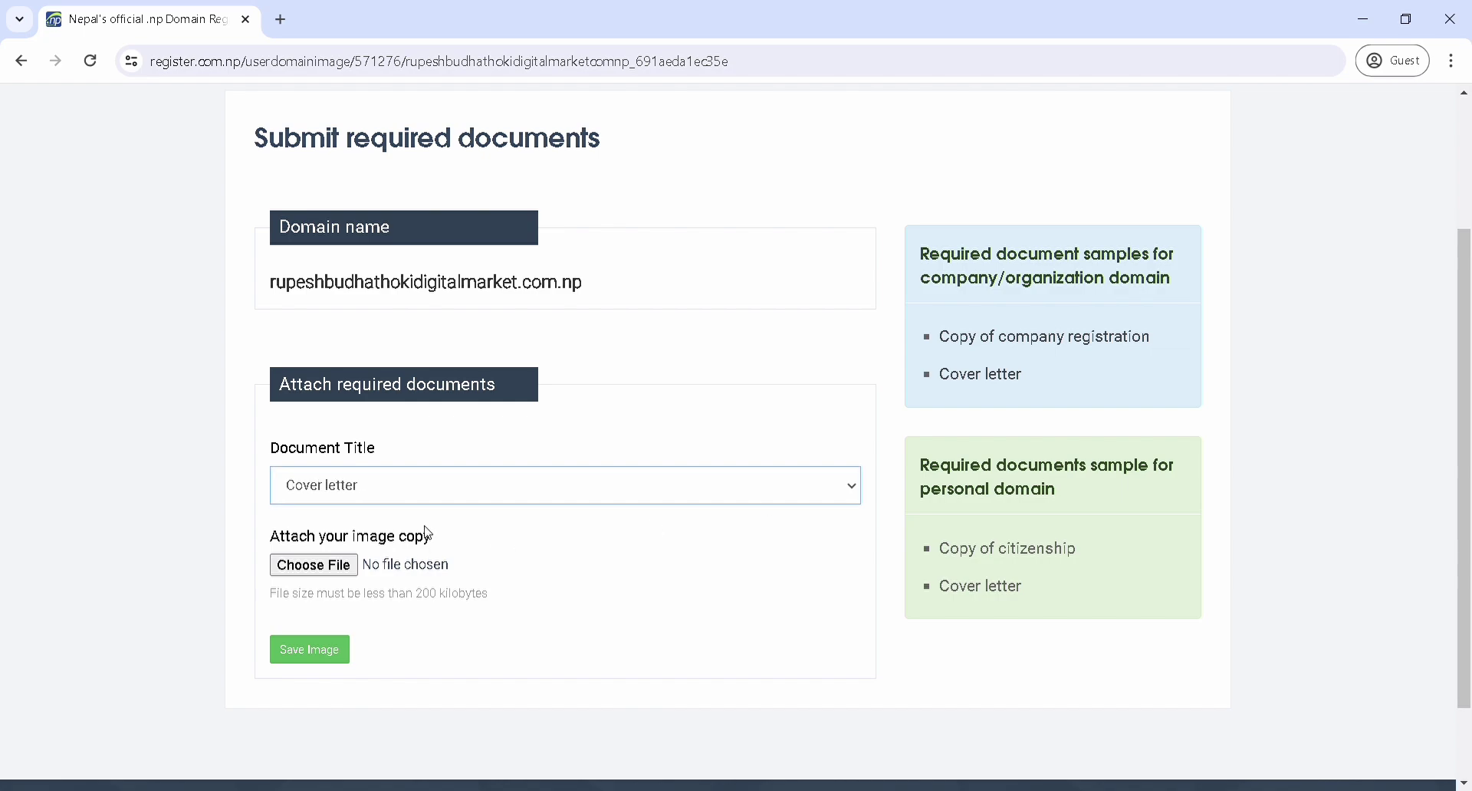
left_click(335, 571)
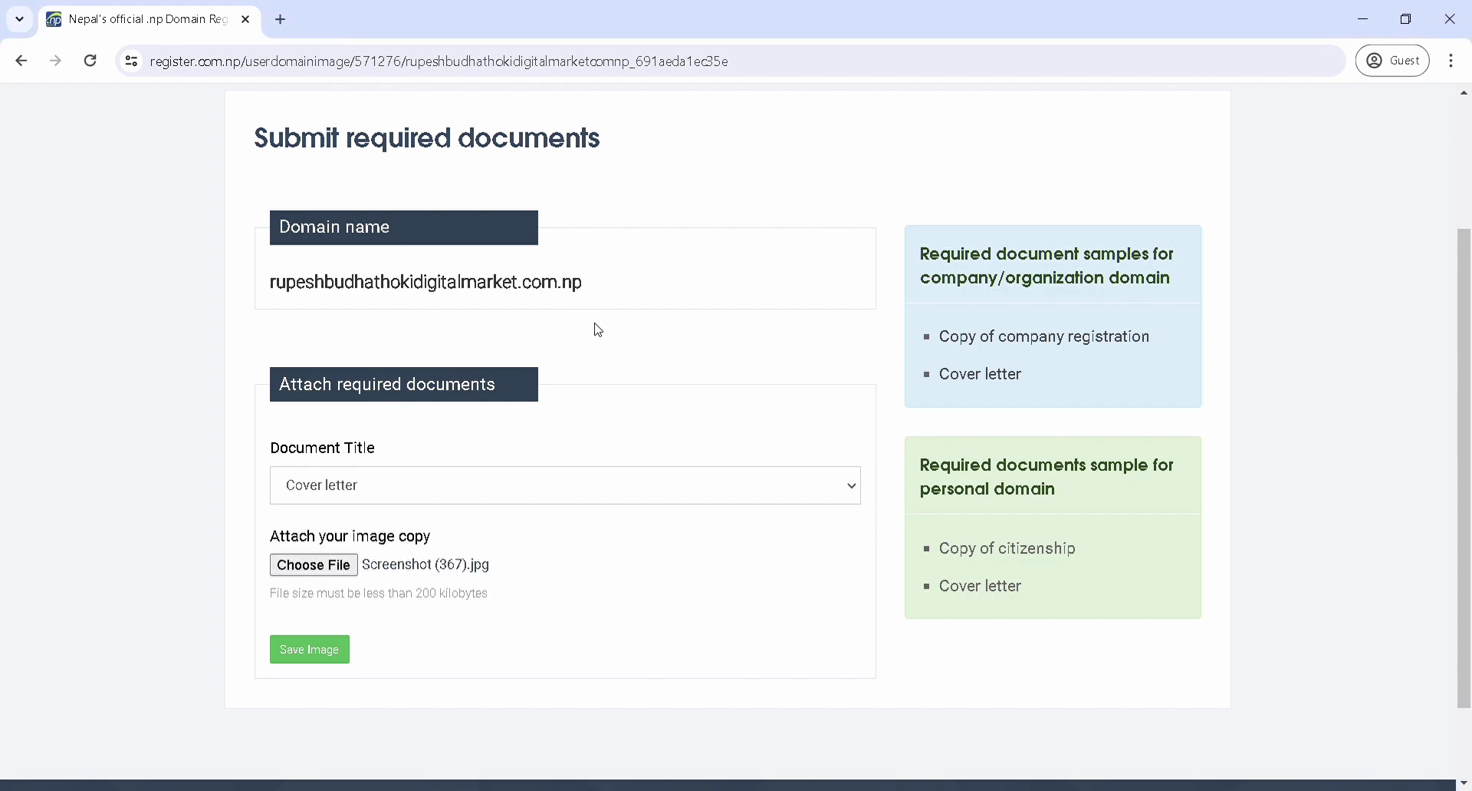
left_click(334, 666)
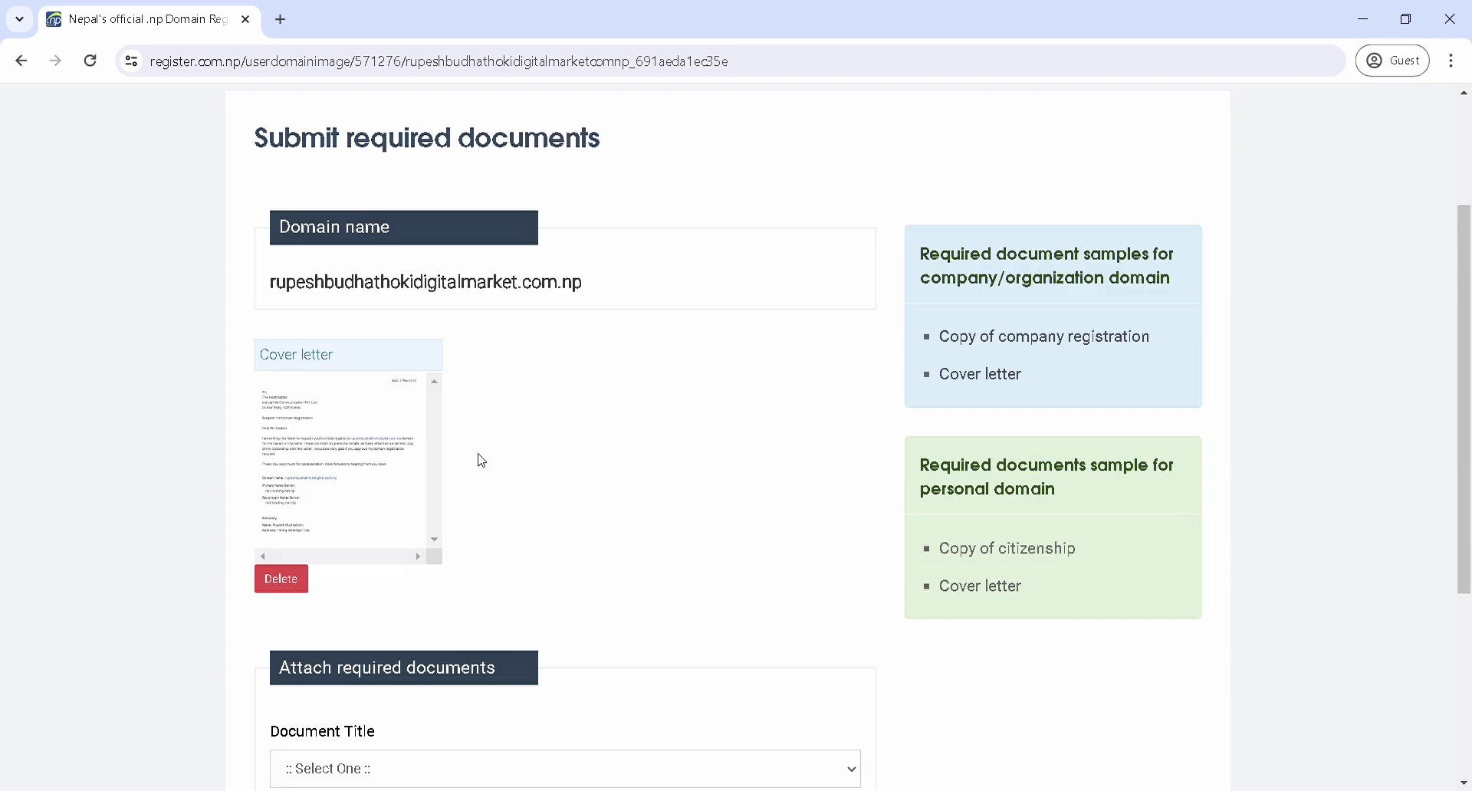
Upload Screenshot (368).jpg as the Registration/Citizenship document
scroll(614, 480, "down", 4)
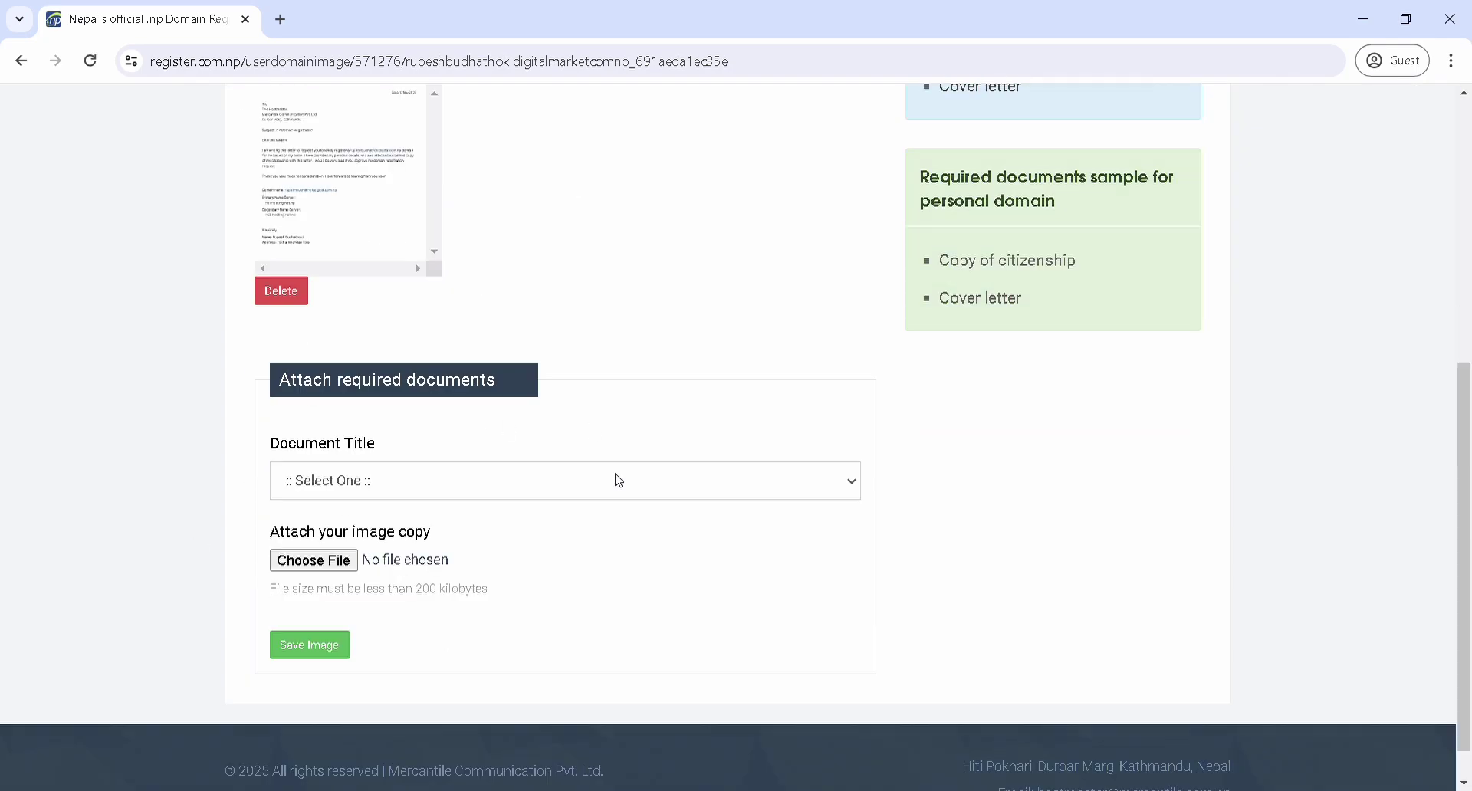
left_click(578, 492)
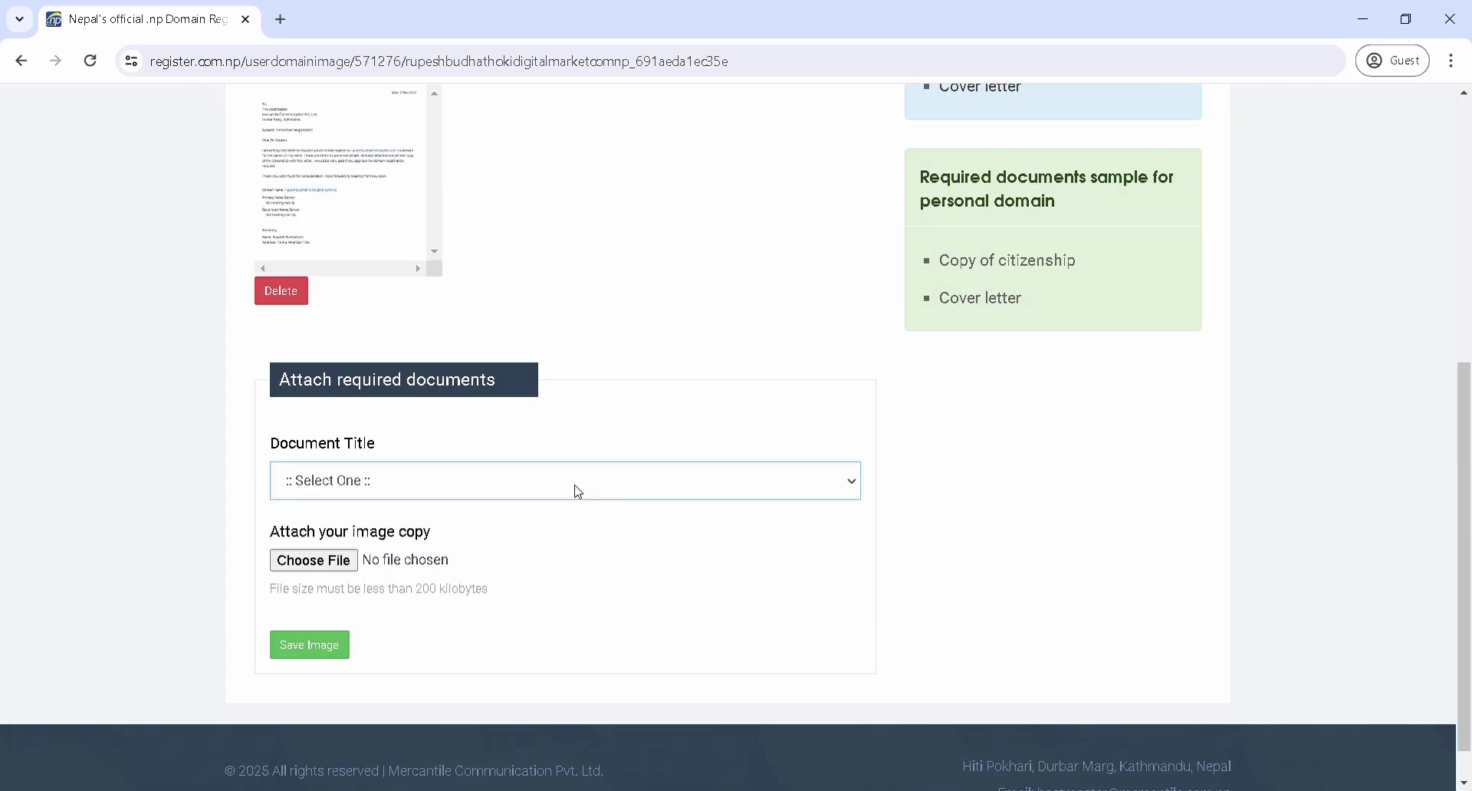
left_click(409, 549)
left_click(335, 569)
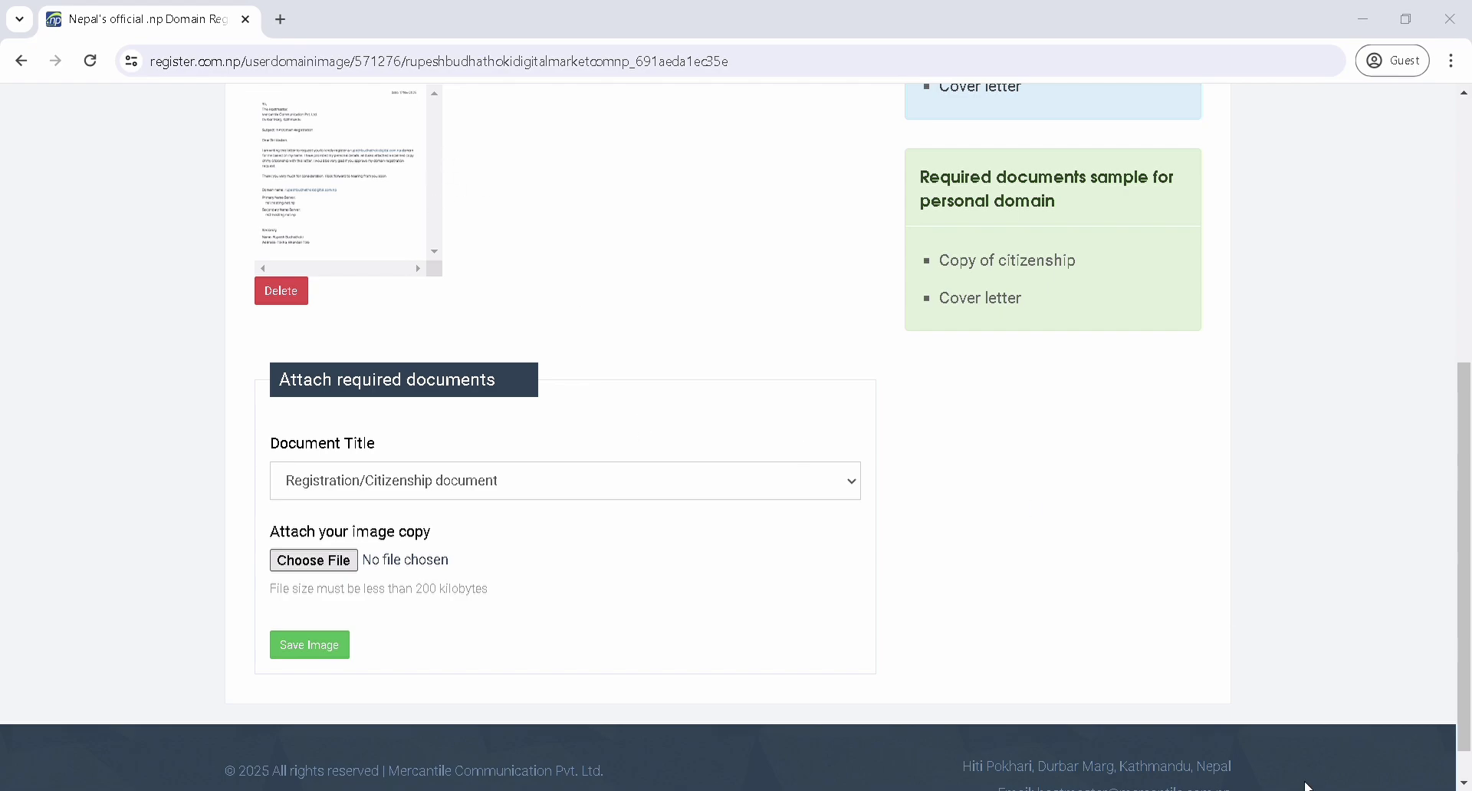
left_click(1311, 755)
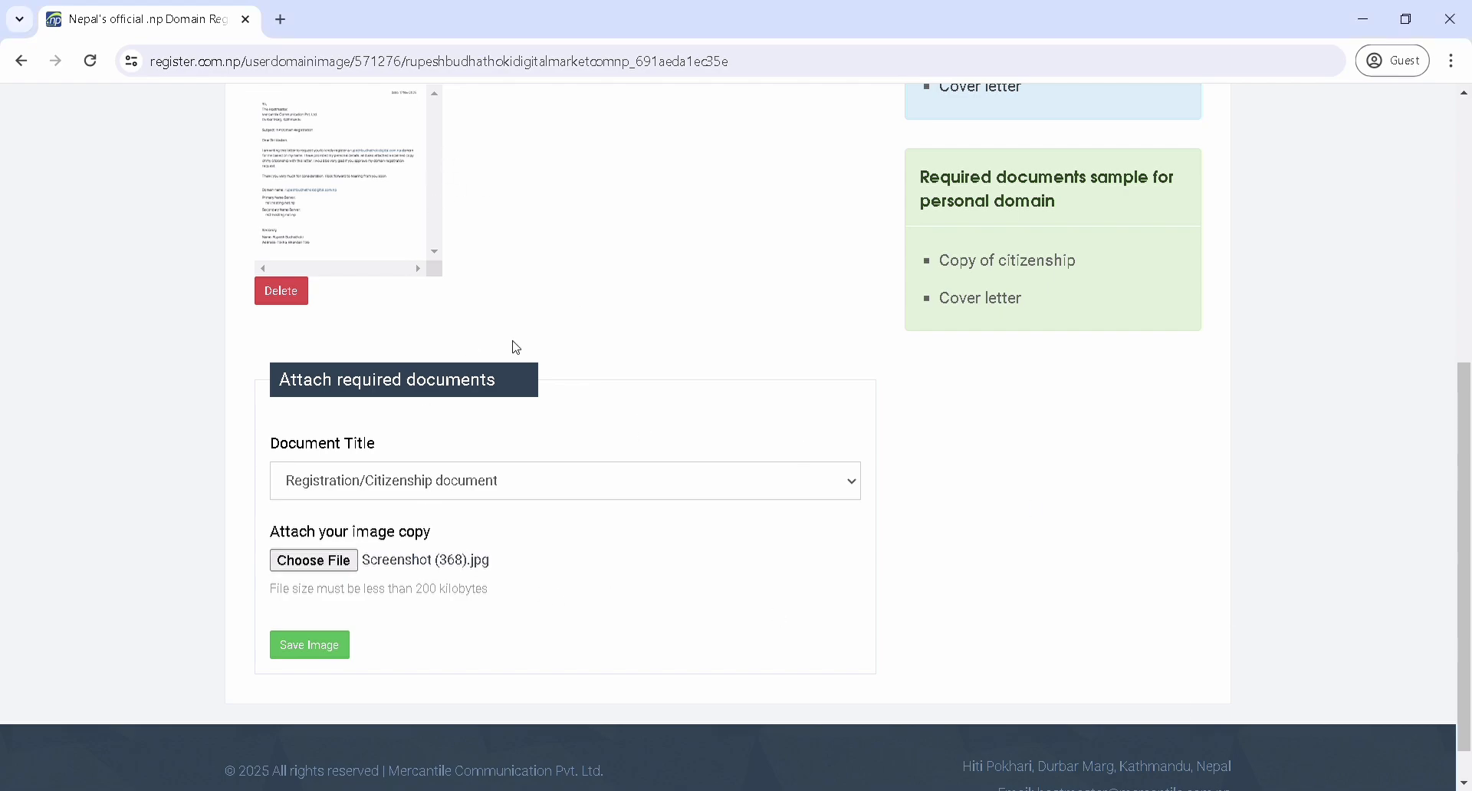
left_click(345, 646)
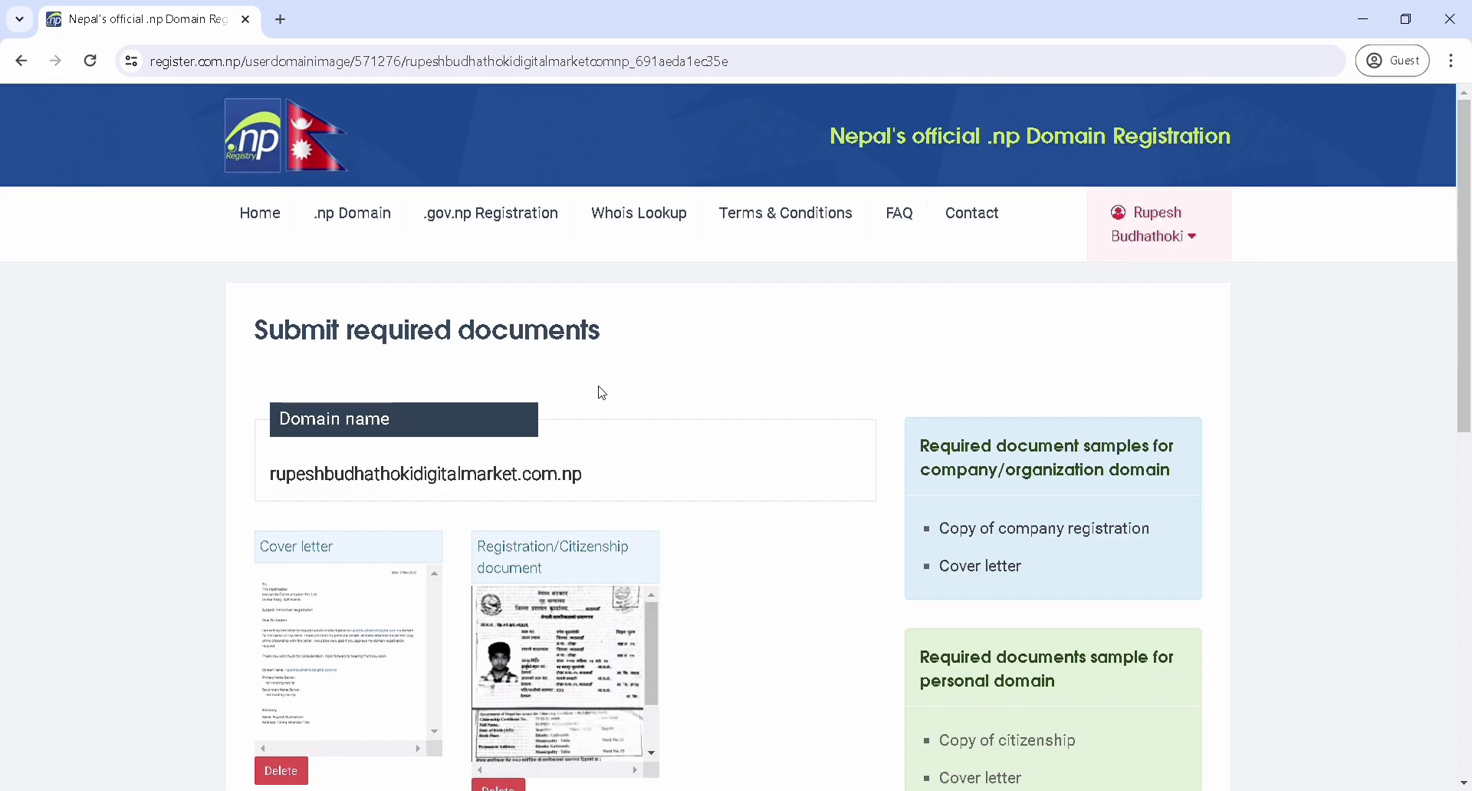
scroll(591, 444, "down", 3)
Submit the domain request with Request domain/ Proceed at the bottom of the page
scroll(489, 485, "down", 5)
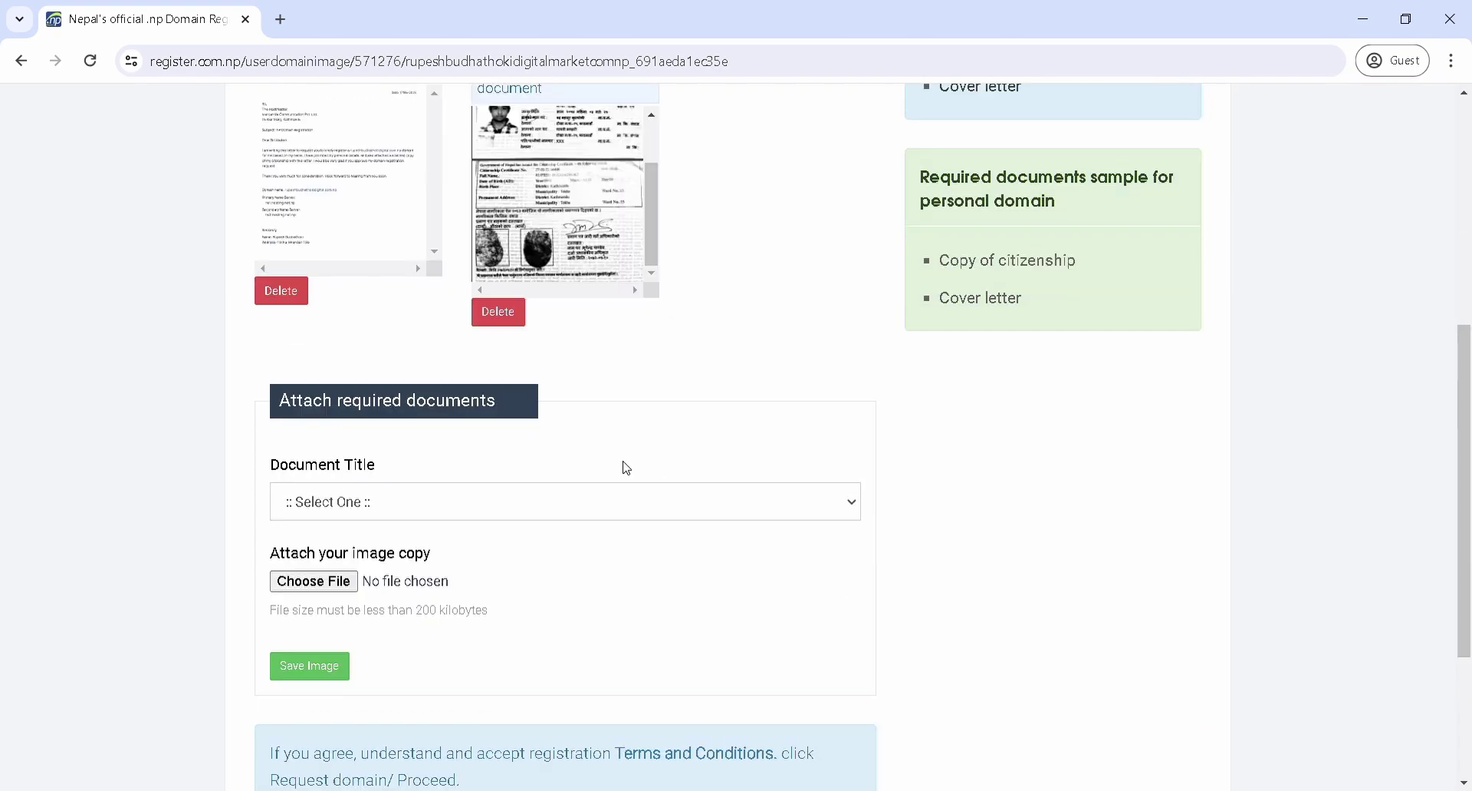
scroll(579, 546, "down", 3)
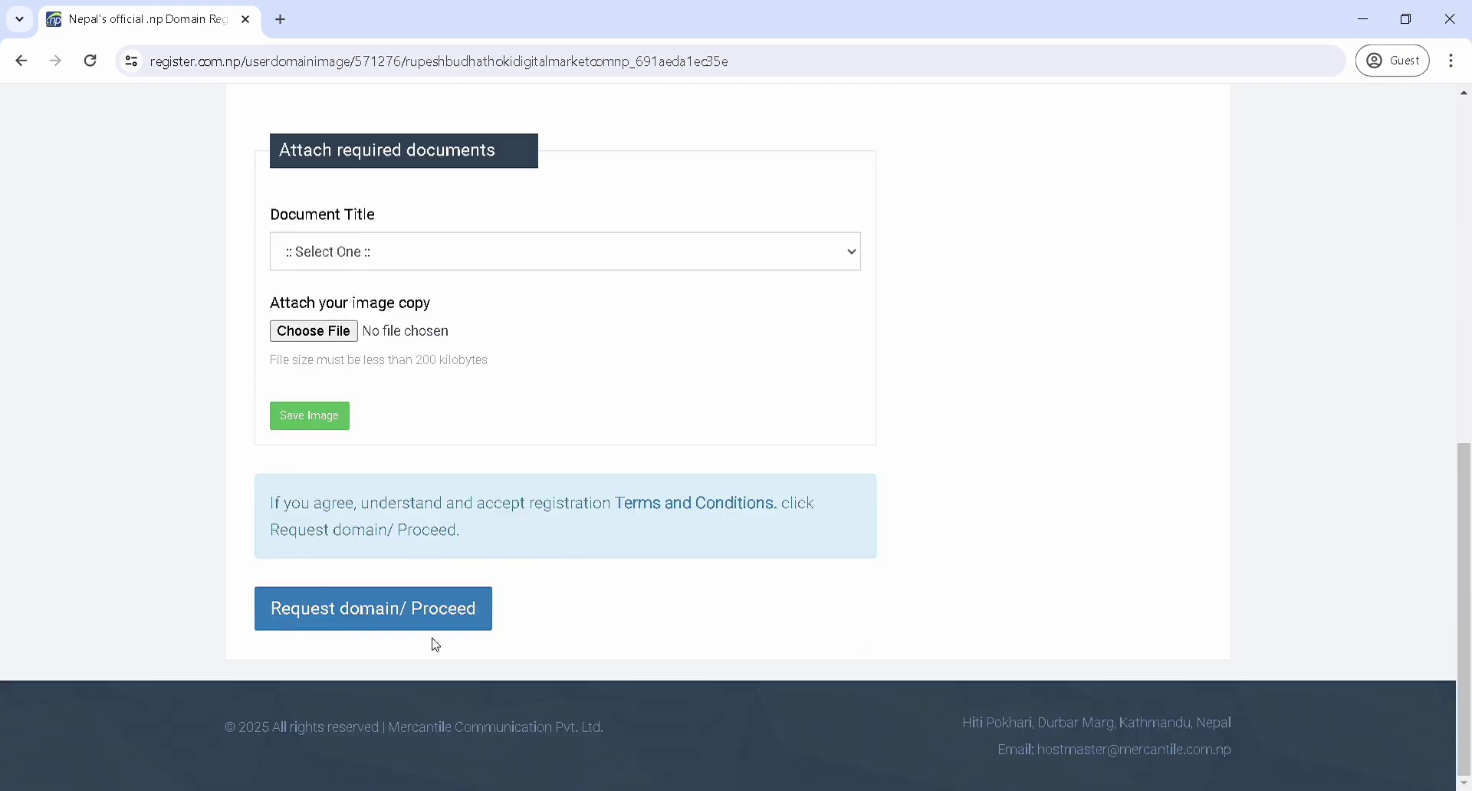
left_click(456, 614)
scroll(642, 593, "up", 6)
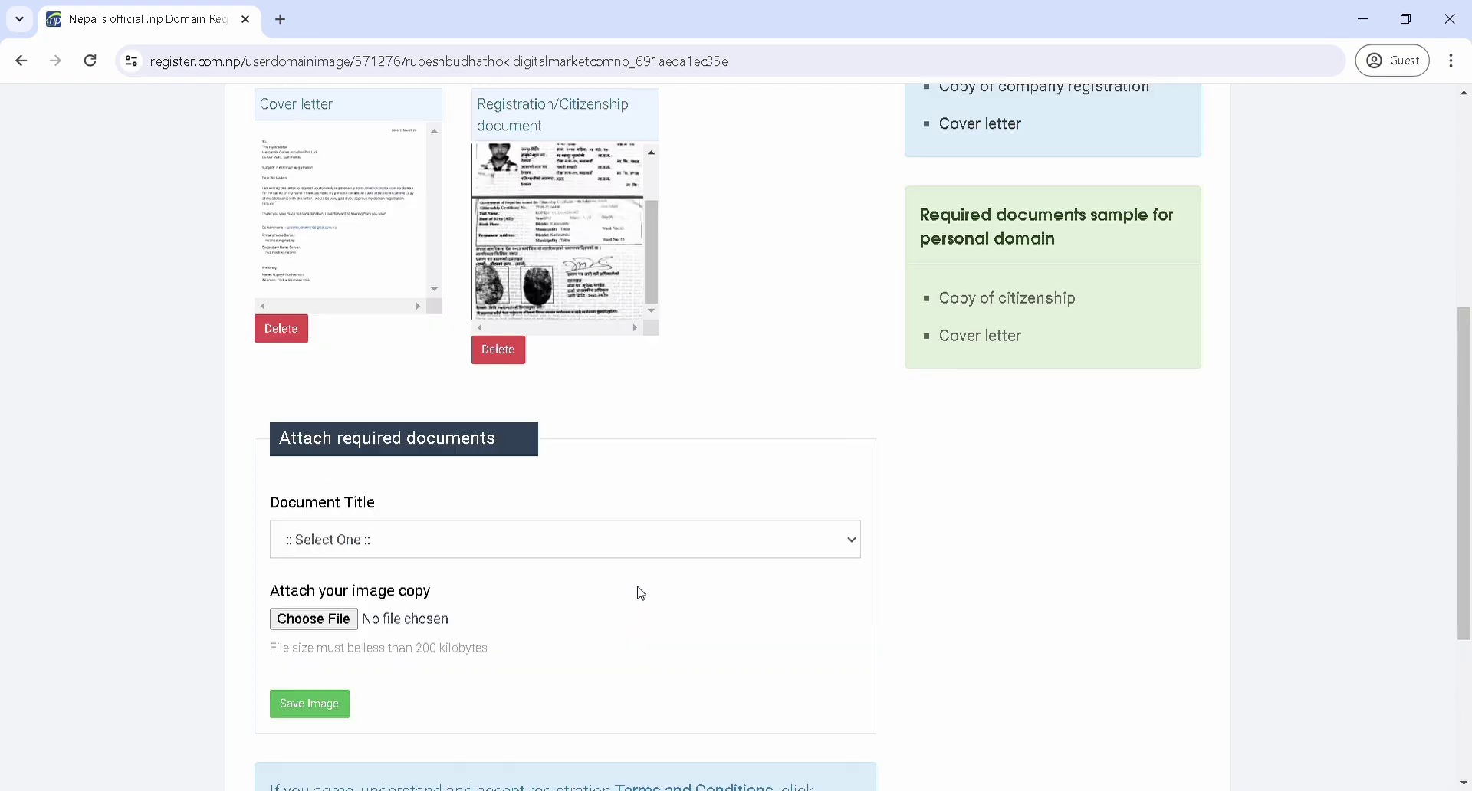
scroll(614, 398, "up", 1)
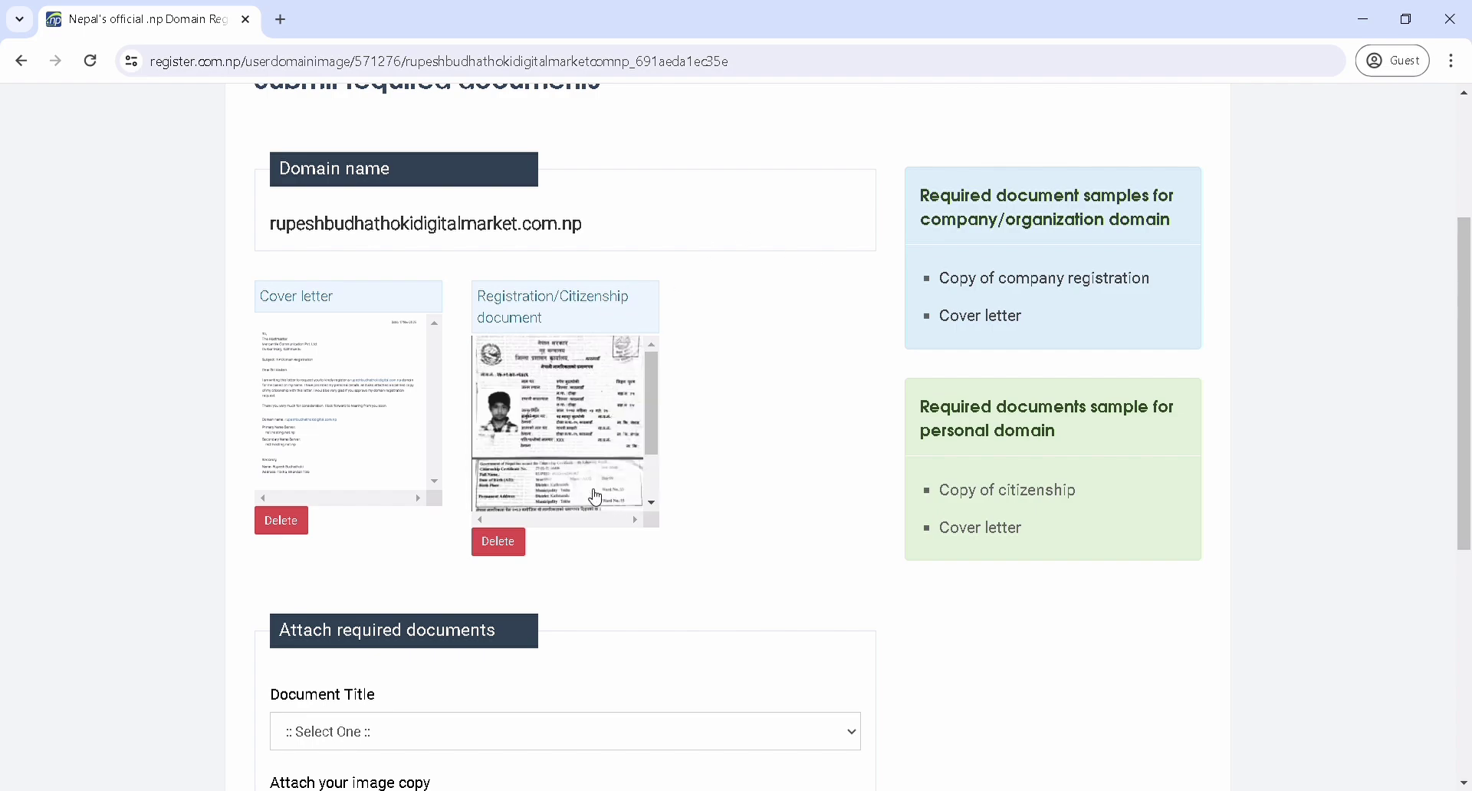